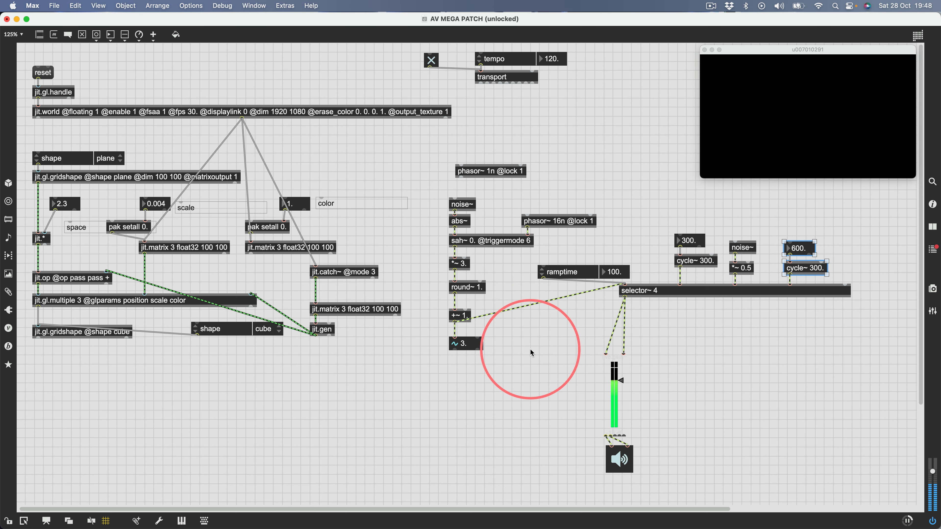
Duplicate the 600 Hz cycle~ oscillator and its number box near the selector~'s last inlet, and set the copy's frequency to 100
{"action": "key", "text": "super+e"}
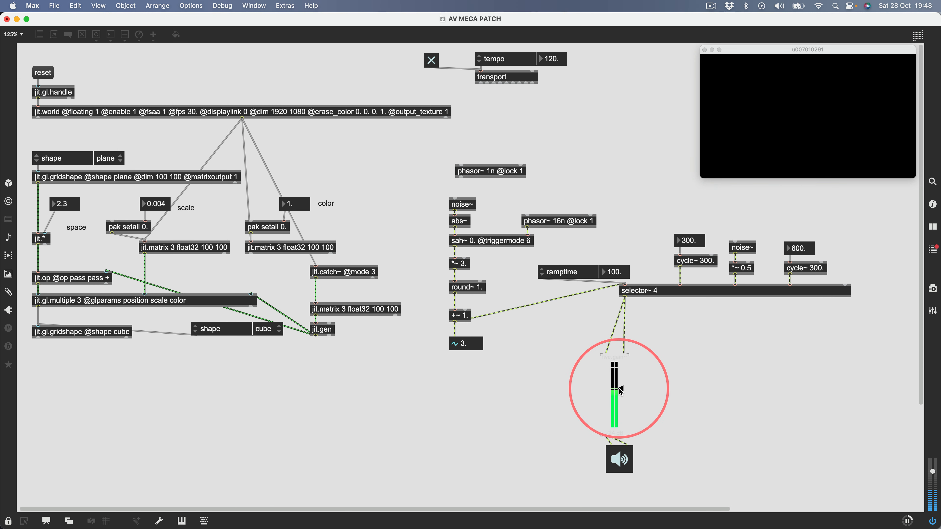
{"action": "key", "text": "super+e"}
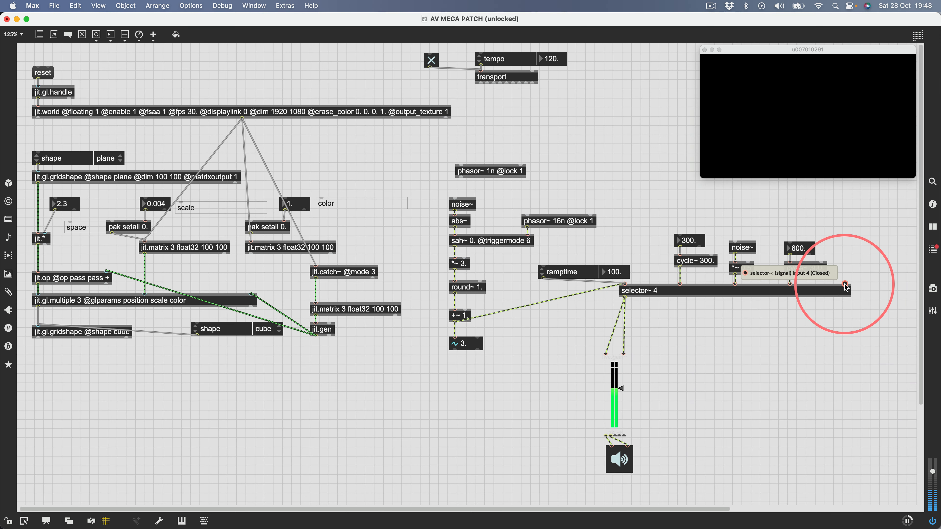
{"action": "left_click_drag", "start_coordinate": [778, 228], "coordinate": [864, 245]}
{"action": "key", "text": "super+e"}
{"action": "left_click", "coordinate": [869, 221]}
{"action": "type", "text": "1"}
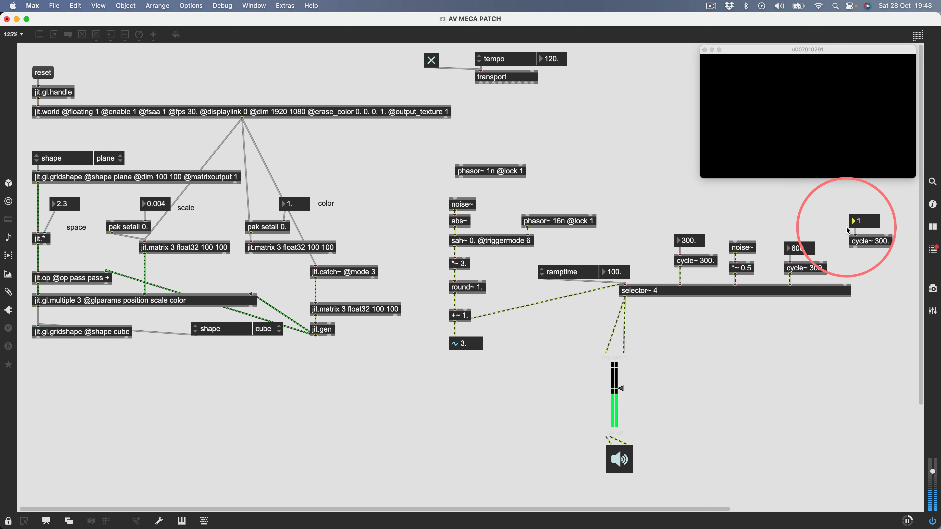
{"action": "type", "text": "00"}
{"action": "key", "text": "Return"}
{"action": "key", "text": "super+e"}
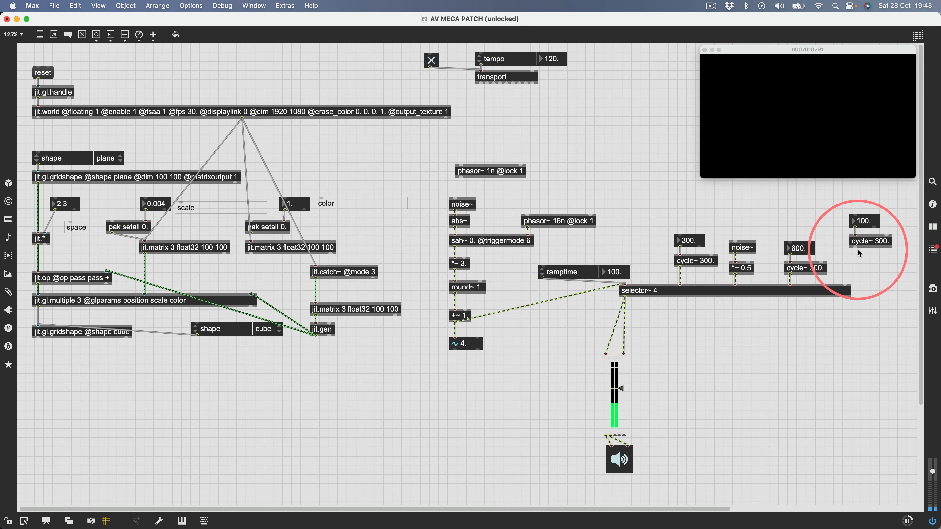
Connect the new cycle~ oscillator to the fourth signal input of selector~ 4 and set its frequency to 150
{"action": "left_click_drag", "start_coordinate": [852, 247], "coordinate": [846, 285]}
{"action": "key", "text": "super+e"}
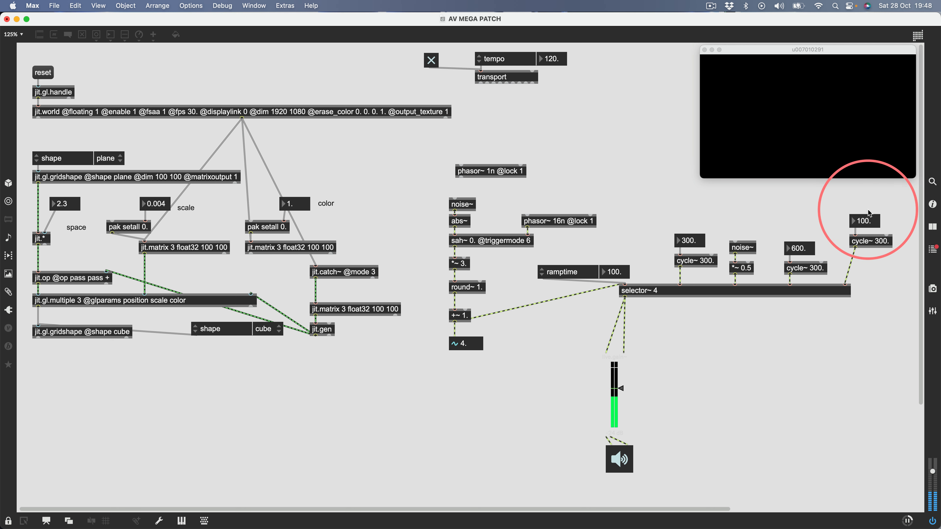
{"action": "left_click", "coordinate": [862, 221]}
{"action": "type", "text": "15"}
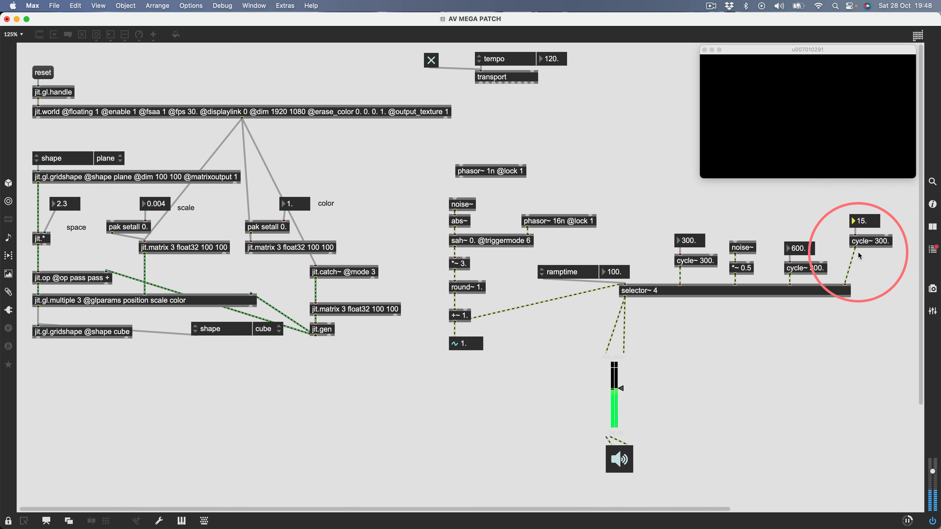
{"action": "type", "text": "0"}
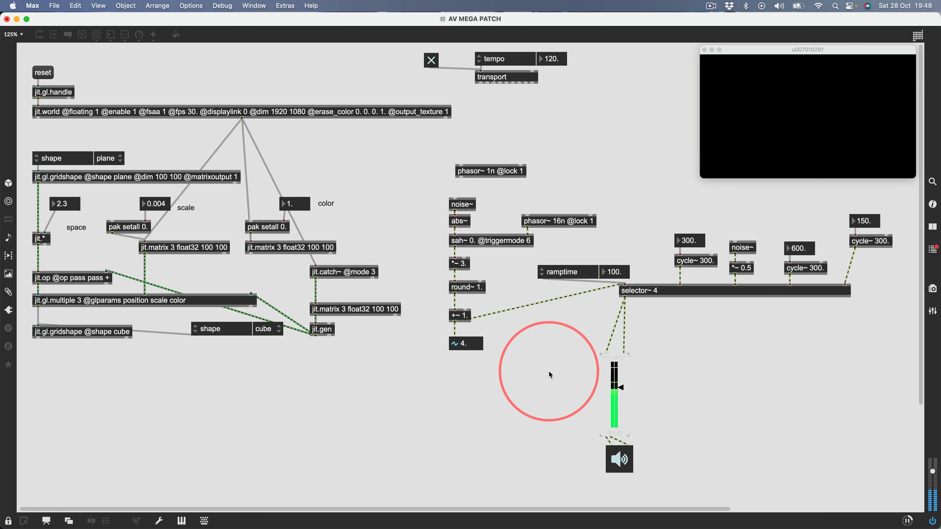
{"action": "key", "text": "super+e"}
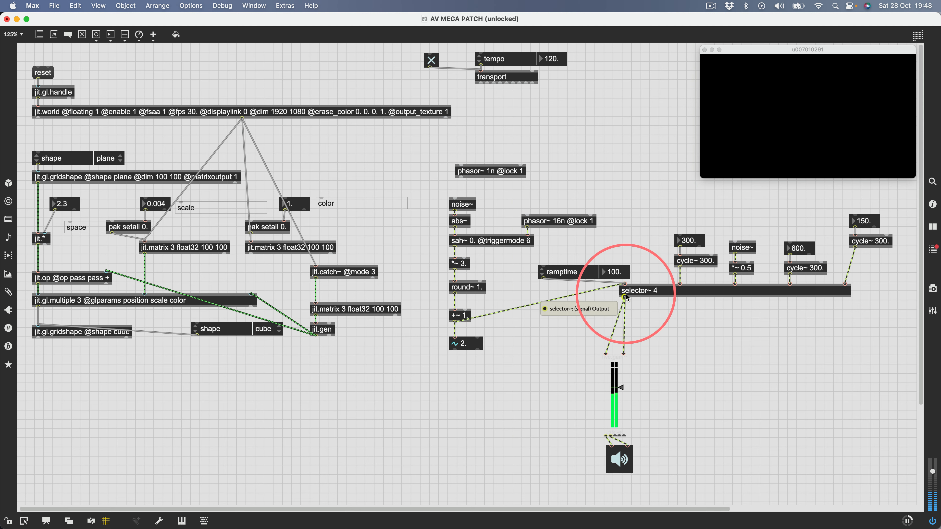
{"action": "left_click_drag", "start_coordinate": [625, 297], "coordinate": [314, 268]}
{"action": "key", "text": "super+e"}
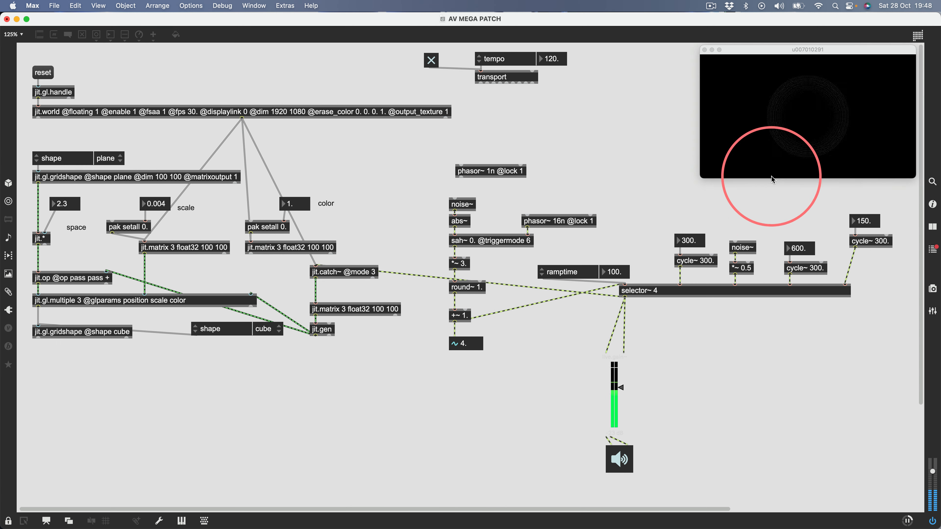
Enlarge the render window to inspect the audio-driven shape, shrink it again, and lower the output gain
{"action": "left_click_drag", "start_coordinate": [700, 178], "coordinate": [562, 311]}
{"action": "left_click_drag", "start_coordinate": [741, 190], "coordinate": [629, 255]}
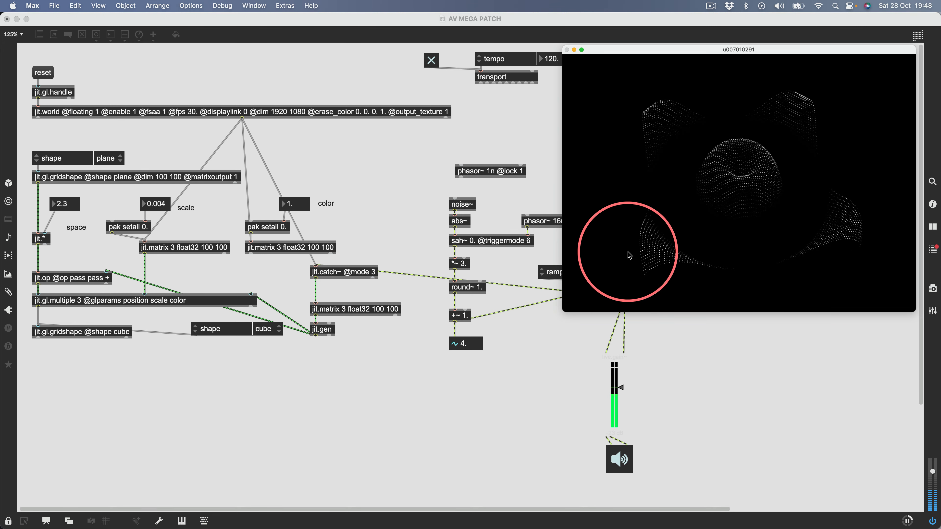
{"action": "left_click_drag", "start_coordinate": [563, 308], "coordinate": [649, 220]}
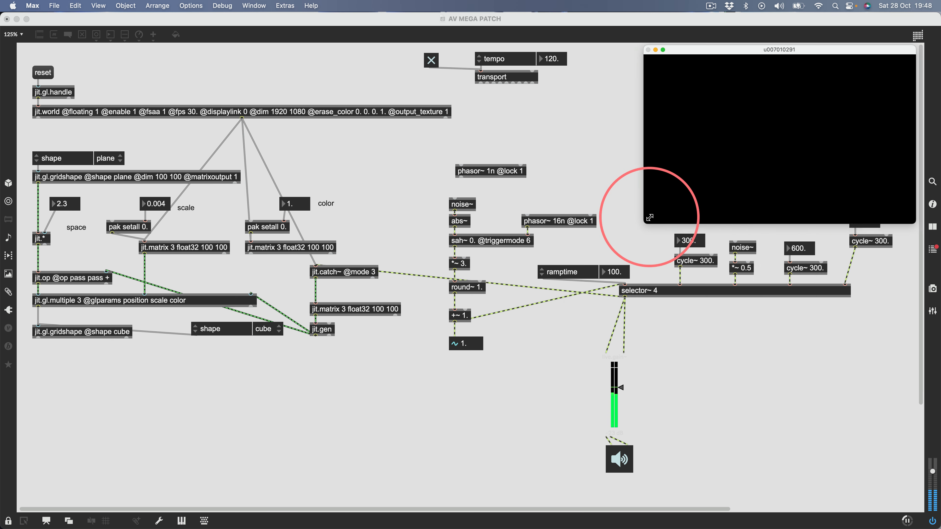
{"action": "left_click_drag", "start_coordinate": [619, 387], "coordinate": [619, 391]}
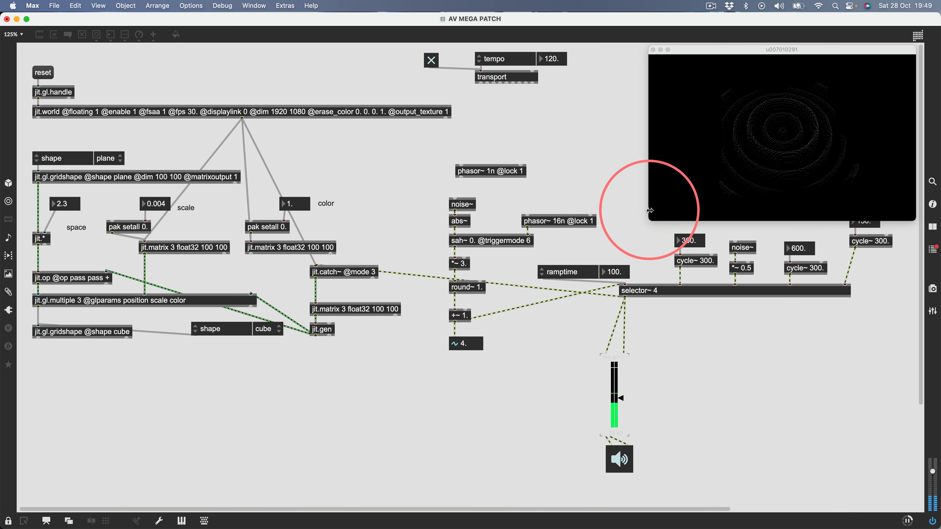
Enlarge the render window to examine how the plane's ring patterns follow the audio, and reduce and reposition it
{"action": "mouse_move", "coordinate": [649, 220]}
{"action": "left_mouse_down"}
{"action": "mouse_move", "coordinate": [526, 352]}
{"action": "mouse_move", "coordinate": [458, 383]}
{"action": "left_mouse_up"}
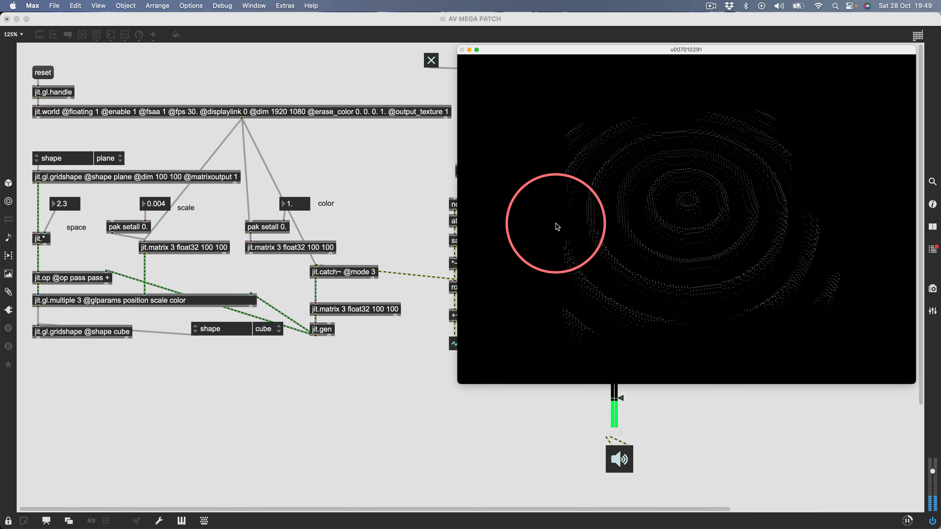
{"action": "left_click_drag", "start_coordinate": [557, 227], "coordinate": [635, 189]}
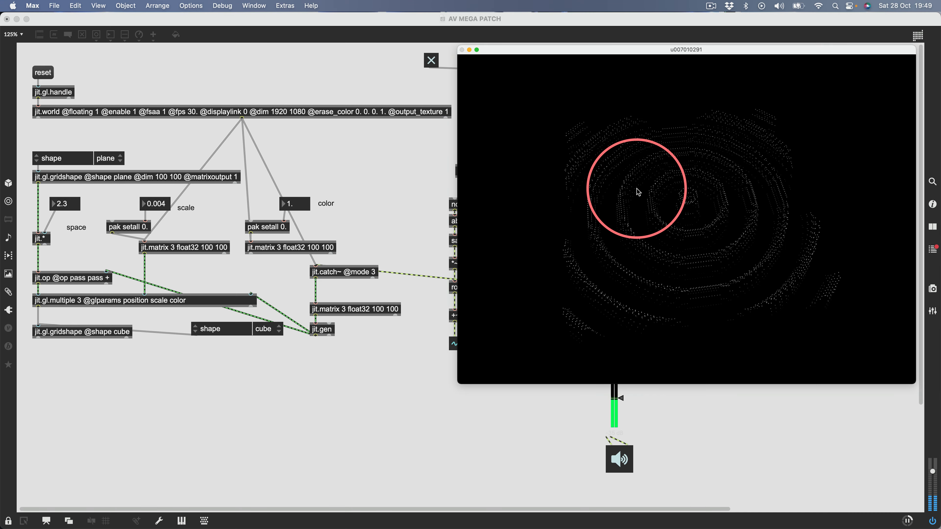
{"action": "left_click_drag", "start_coordinate": [636, 189], "coordinate": [626, 231]}
{"action": "left_click_drag", "start_coordinate": [719, 44], "coordinate": [671, 47]}
{"action": "left_click", "coordinate": [562, 410], "text": "super"}
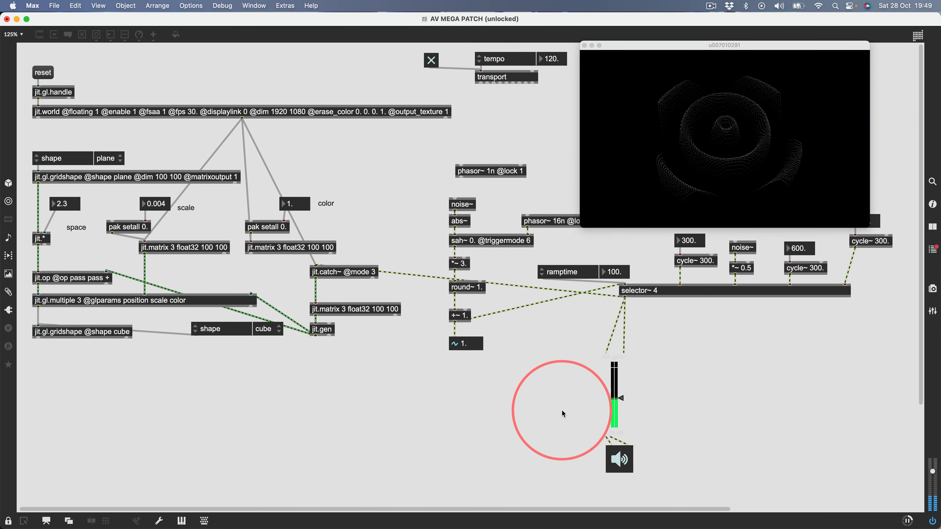
{"action": "left_click_drag", "start_coordinate": [614, 426], "coordinate": [620, 443]}
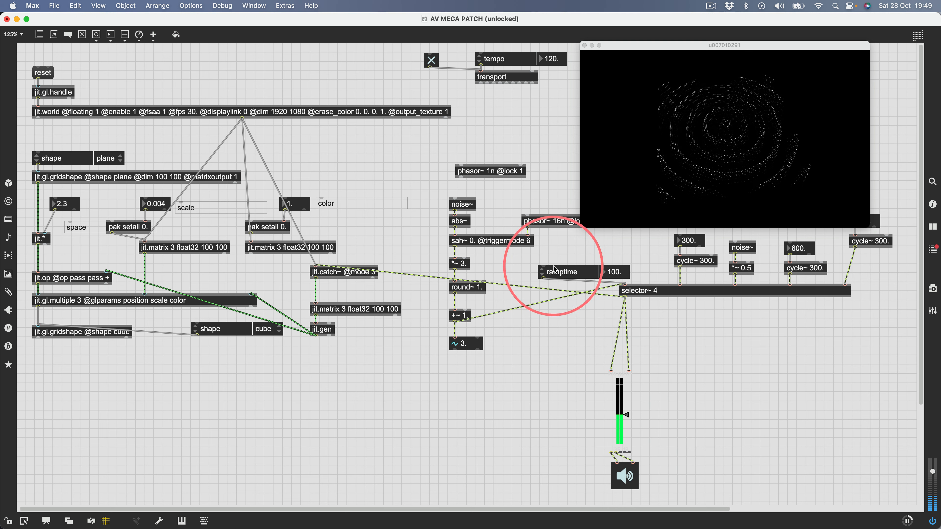
{"action": "left_click", "coordinate": [518, 174]}
{"action": "key", "text": "BackSpace"}
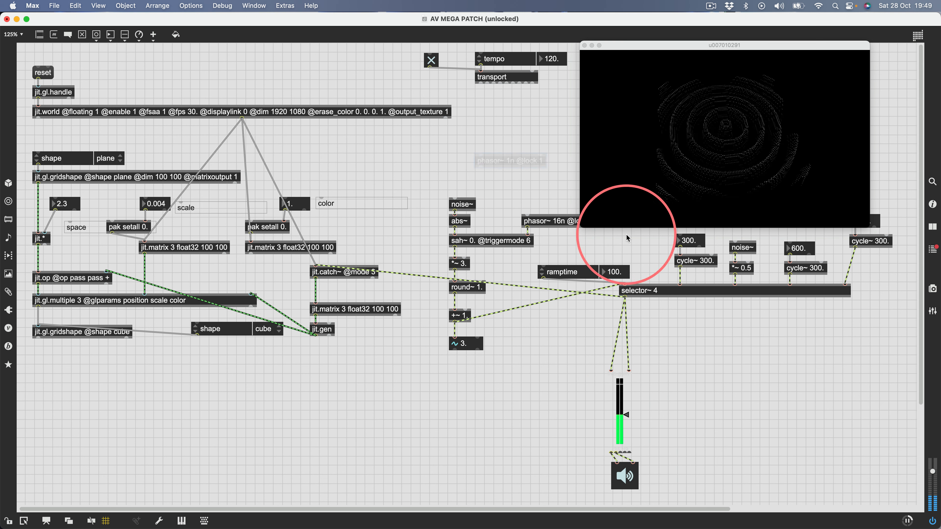
{"action": "left_click_drag", "start_coordinate": [587, 228], "coordinate": [619, 188]}
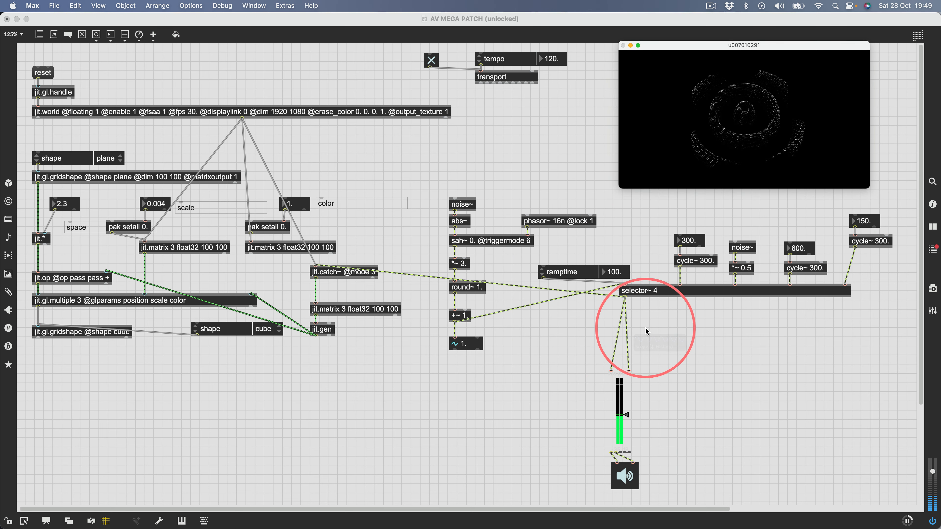
Insert a *~ 0. object between the selector~ output and both gain slider inputs, removing the remaining direct cord
{"action": "type", "text": "n*~"}
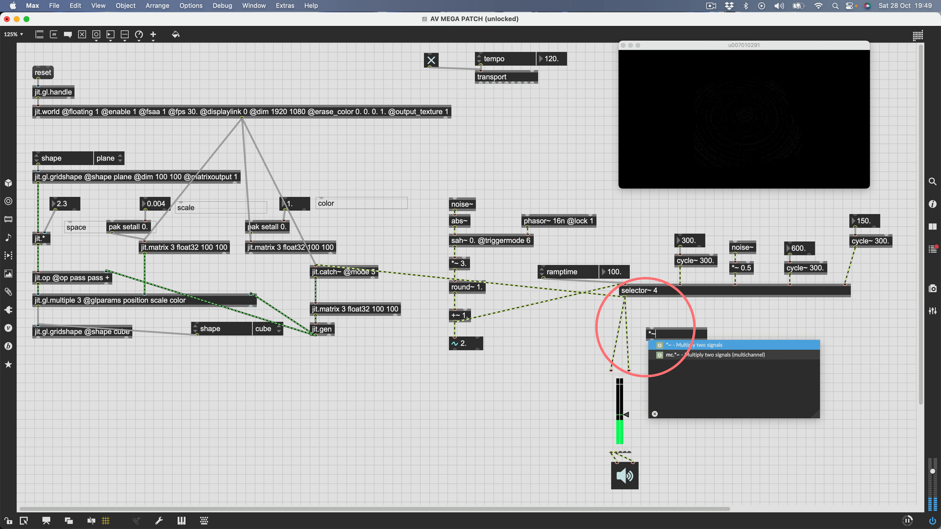
{"action": "type", "text": " 0."}
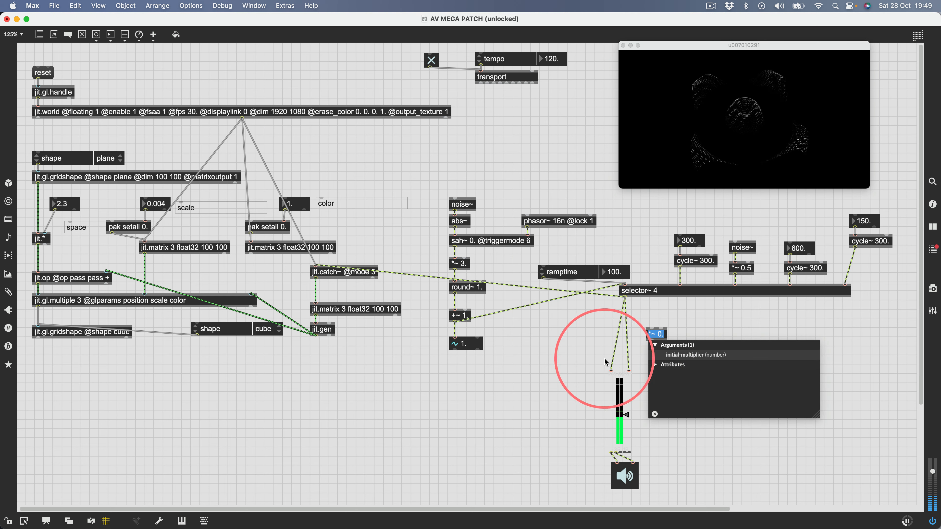
{"action": "left_click", "coordinate": [632, 343]}
{"action": "left_click_drag", "start_coordinate": [656, 334], "coordinate": [629, 370]}
{"action": "left_click", "coordinate": [629, 361]}
{"action": "key", "text": "Delete"}
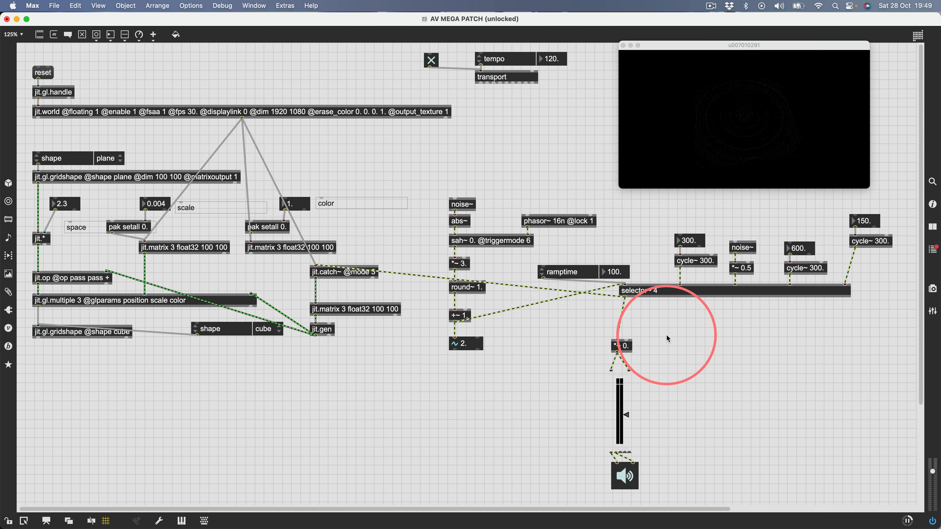
{"action": "left_click_drag", "start_coordinate": [537, 221], "coordinate": [537, 205]}
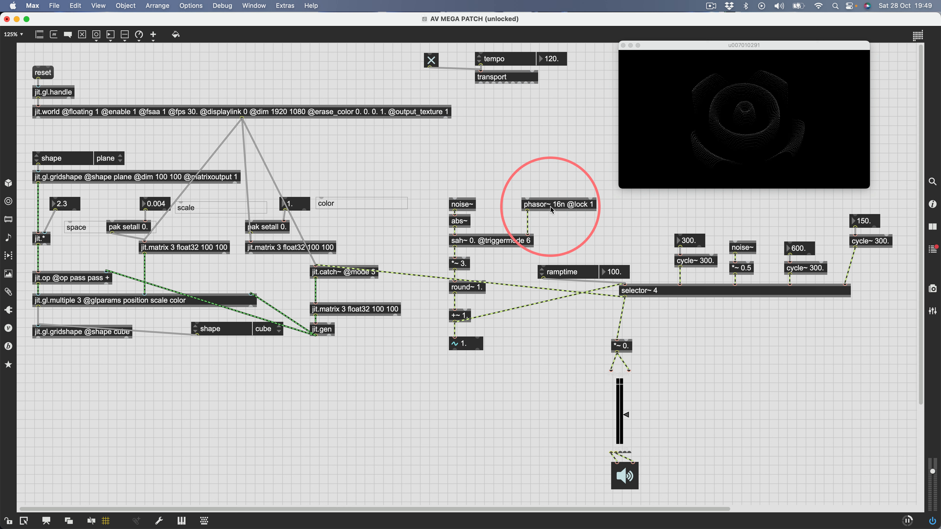
{"action": "type", "text": "ndel"}
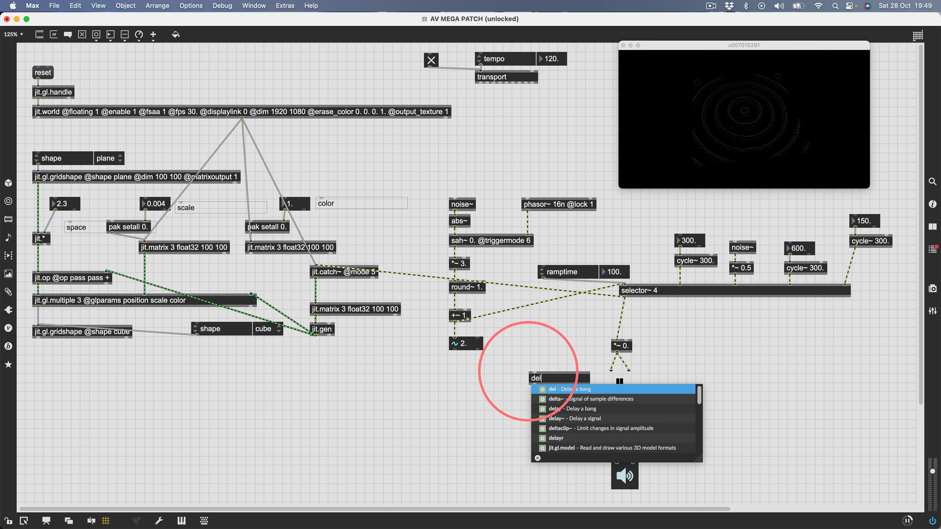
{"action": "key", "text": "Down"}
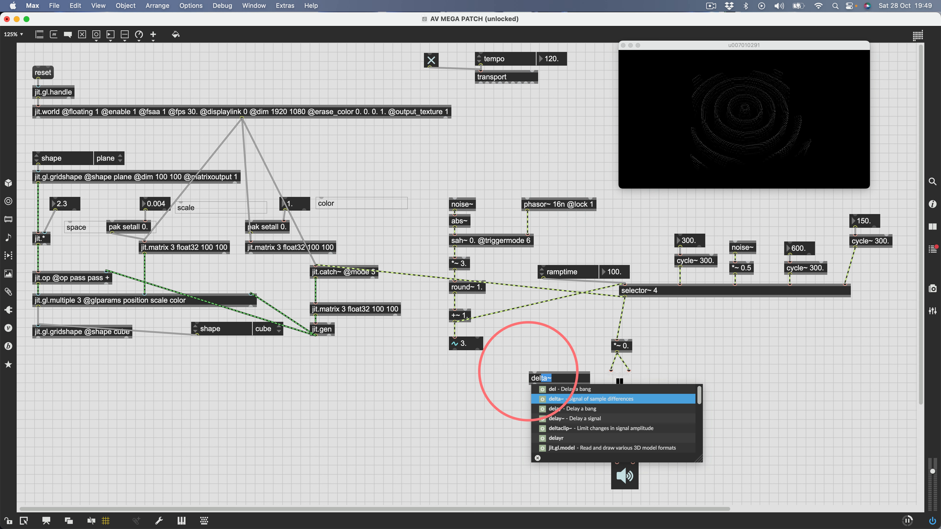
{"action": "key", "text": "Return"}
{"action": "left_click_drag", "start_coordinate": [527, 211], "coordinate": [488, 396]}
Add a live.scope~ object below delta~ to display its signal, and tidy the delta~ position
{"action": "type", "text": "nlive.scope~"}
{"action": "key", "text": "Return"}
{"action": "left_click_drag", "start_coordinate": [517, 426], "coordinate": [448, 451]}
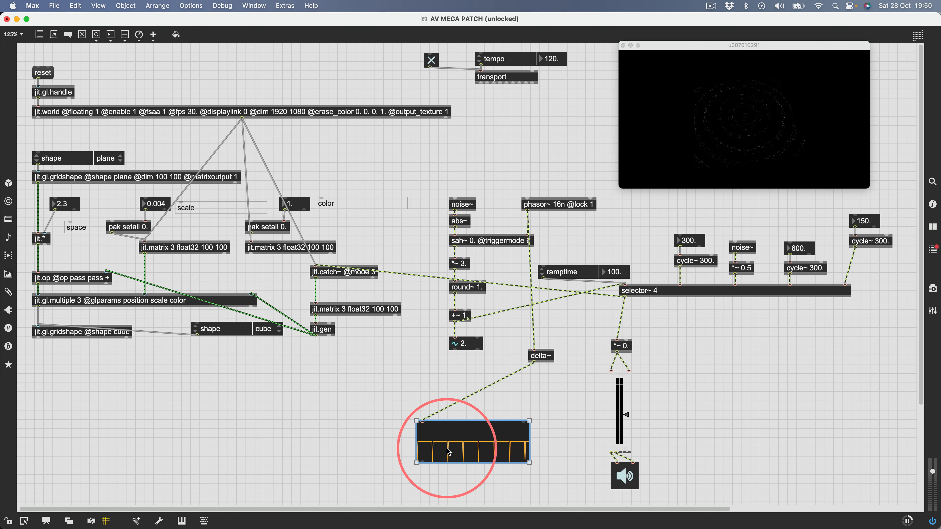
{"action": "left_click_drag", "start_coordinate": [533, 358], "coordinate": [527, 336]}
Insert an abs~ object into the patch cord between delta~ and the scope
{"action": "left_click", "coordinate": [489, 371]}
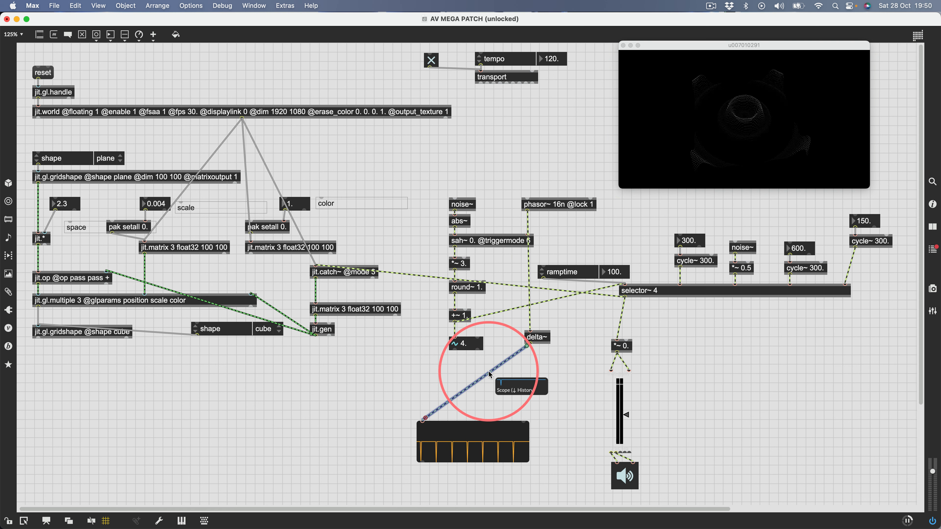
{"action": "key", "text": "super+shift+i"}
{"action": "type", "text": "abs~"}
{"action": "key", "text": "Return"}
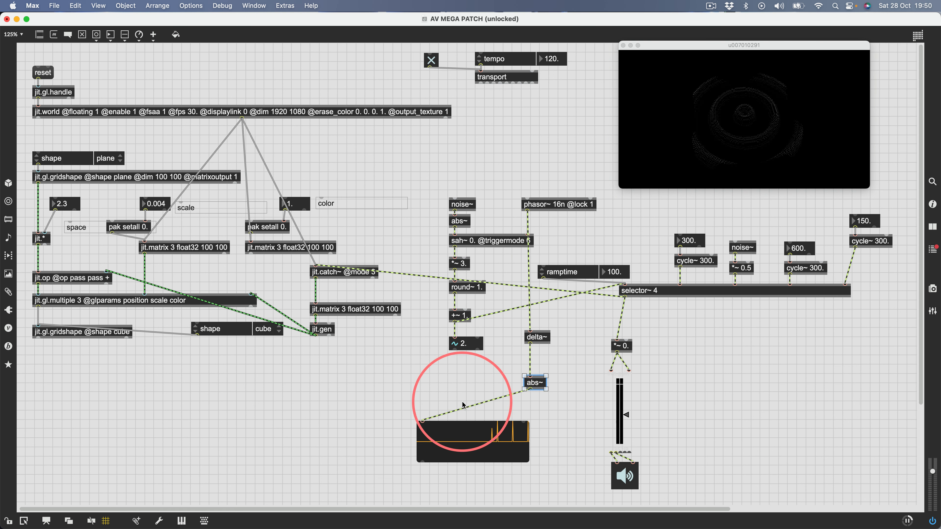
Move the scope down and insert a slide~ 0 5000 object into the cord between abs~ and the scope
{"action": "left_click_drag", "start_coordinate": [481, 433], "coordinate": [531, 482]}
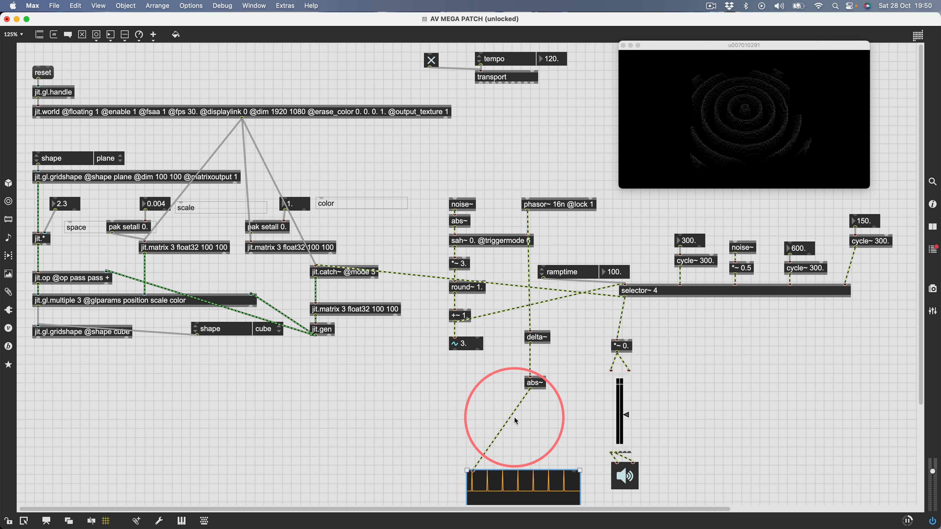
{"action": "left_click", "coordinate": [507, 422]}
{"action": "key", "text": "super+shift+i"}
{"action": "type", "text": "slide~"}
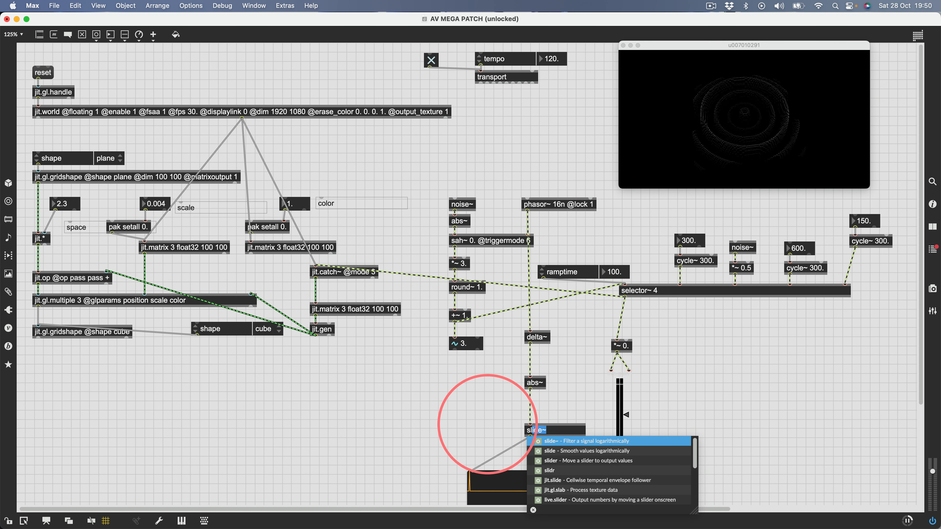
{"action": "key", "text": "Tab"}
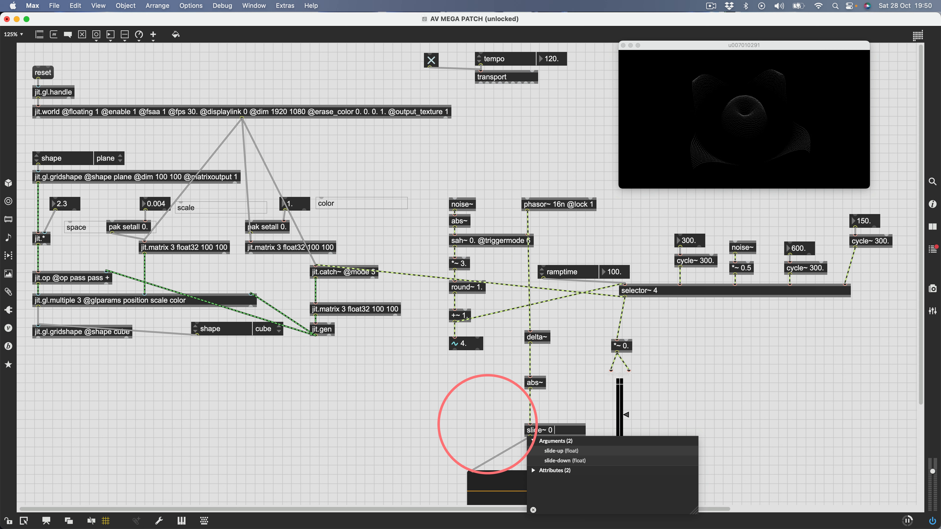
{"action": "type", "text": "0 5000"}
{"action": "key", "text": "Return"}
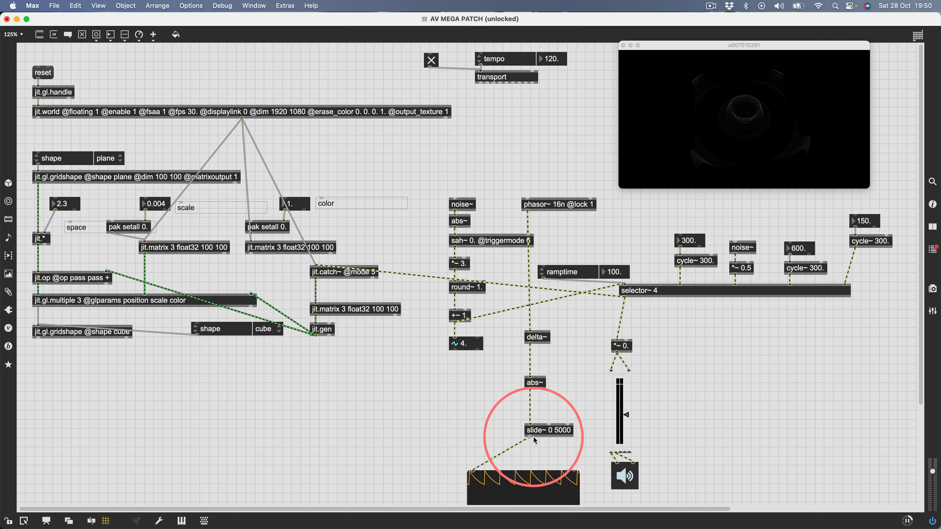
Connect the slide~ 0 5000 output to the right inlet of *~ 0. and raise the output gain
{"action": "left_click_drag", "start_coordinate": [530, 438], "coordinate": [628, 341]}
{"action": "key", "text": "super+e"}
{"action": "left_click_drag", "start_coordinate": [621, 409], "coordinate": [627, 398]}
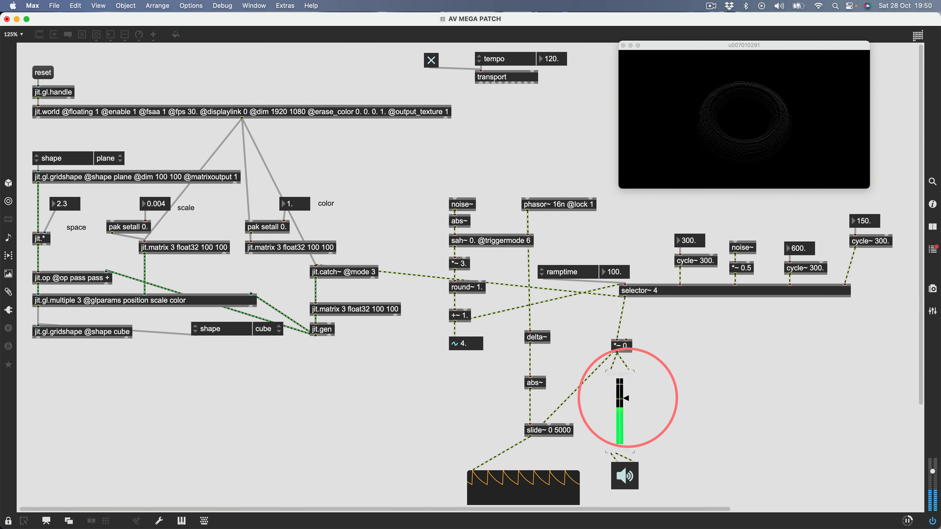
Delete the cord from selector~ to jit.catch~ and feed jit.catch~ from the *~ 0. output instead
{"action": "key", "text": "super+e"}
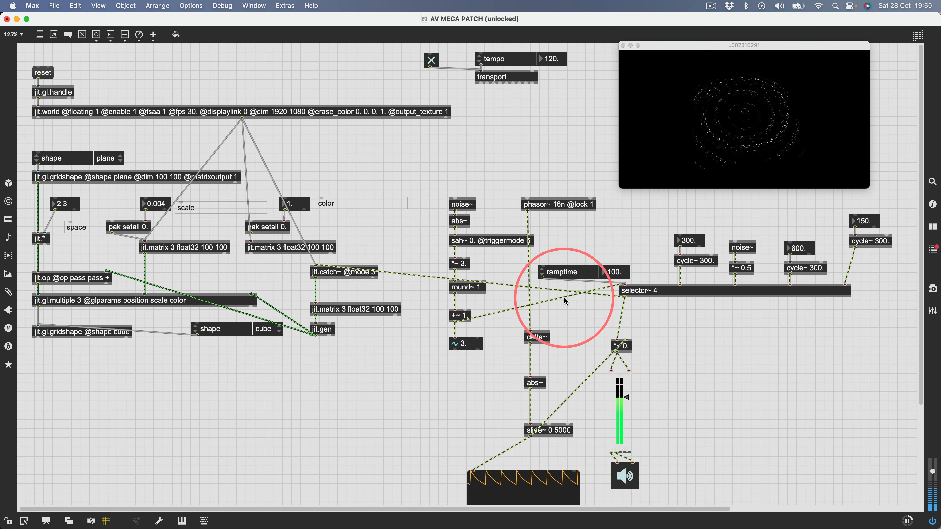
{"action": "left_click", "coordinate": [390, 276]}
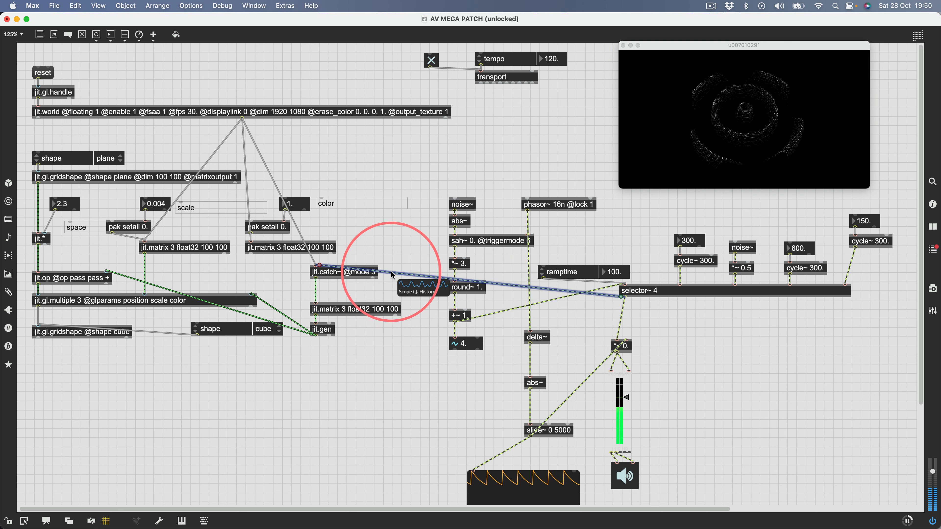
{"action": "key", "text": "BackSpace"}
{"action": "left_click_drag", "start_coordinate": [616, 352], "coordinate": [319, 266]}
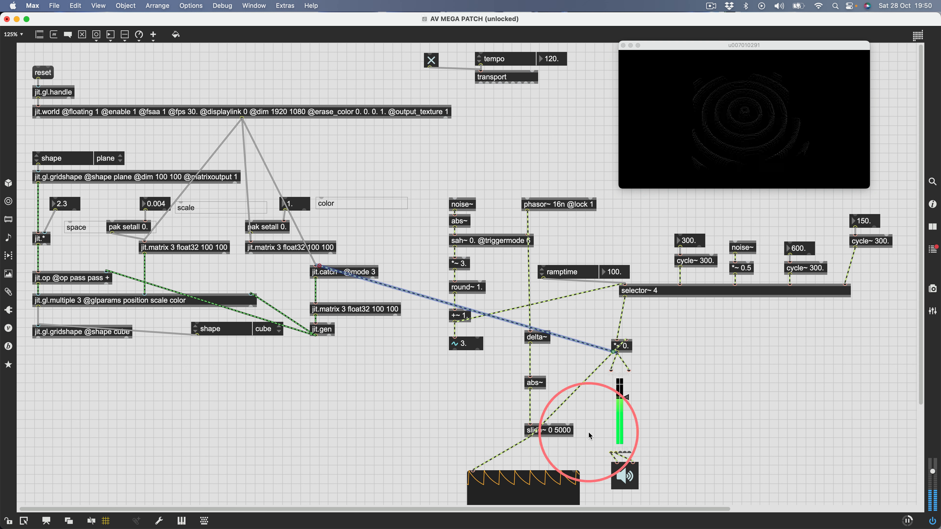
Lock the patch to audition the enveloped sound, bring the output gain fully down and unlock the patch again
{"action": "key", "text": "super+e"}
{"action": "mouse_move", "coordinate": [617, 403]}
{"action": "left_mouse_down"}
{"action": "mouse_move", "coordinate": [619, 425]}
{"action": "mouse_move", "coordinate": [624, 377]}
{"action": "mouse_move", "coordinate": [622, 452]}
{"action": "mouse_move", "coordinate": [616, 403]}
{"action": "left_mouse_up"}
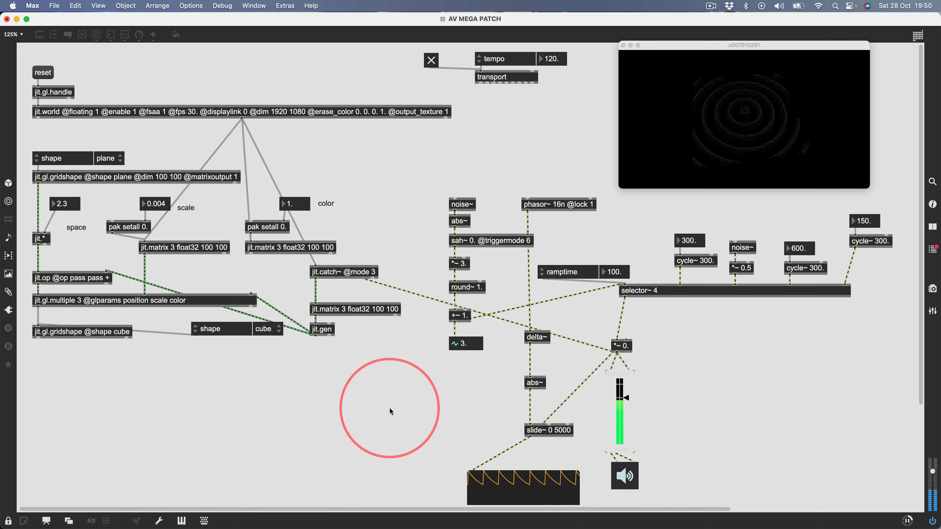
{"action": "key", "text": "super+e"}
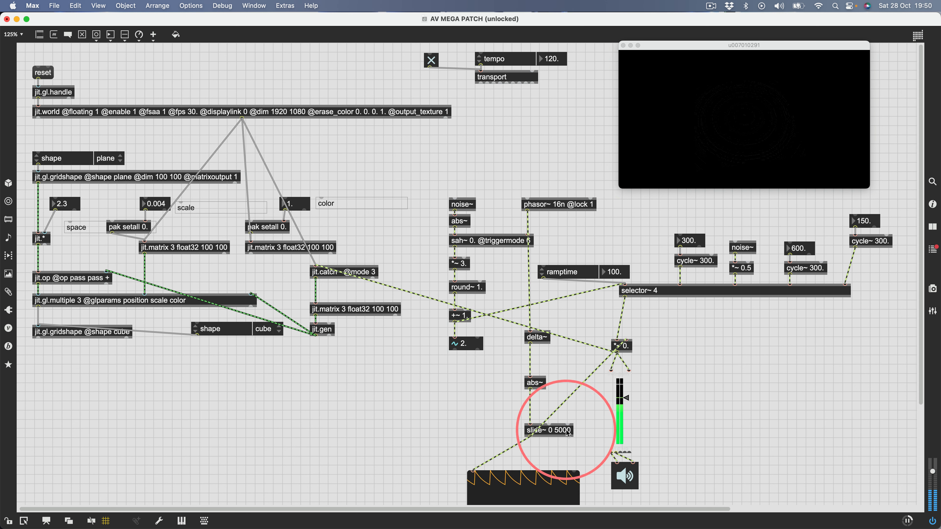
{"action": "key", "text": "super+e"}
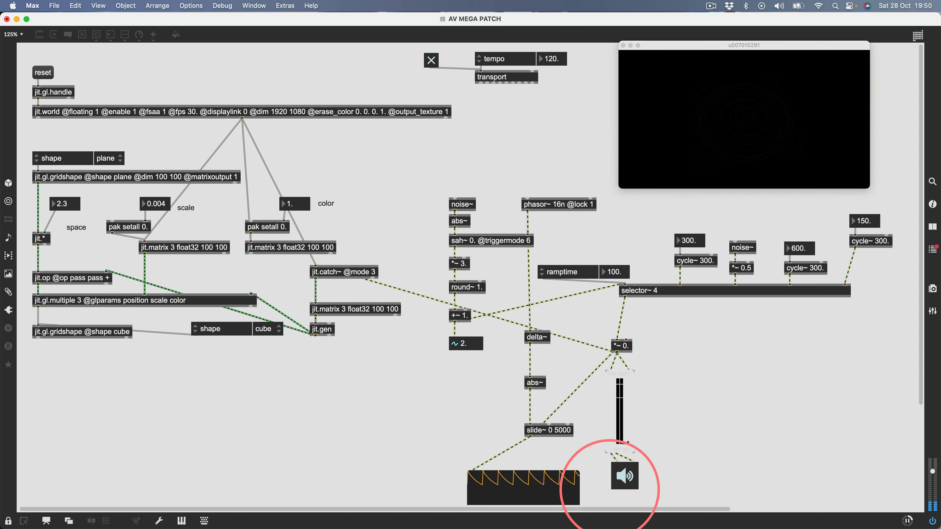
{"action": "key", "text": "super+e"}
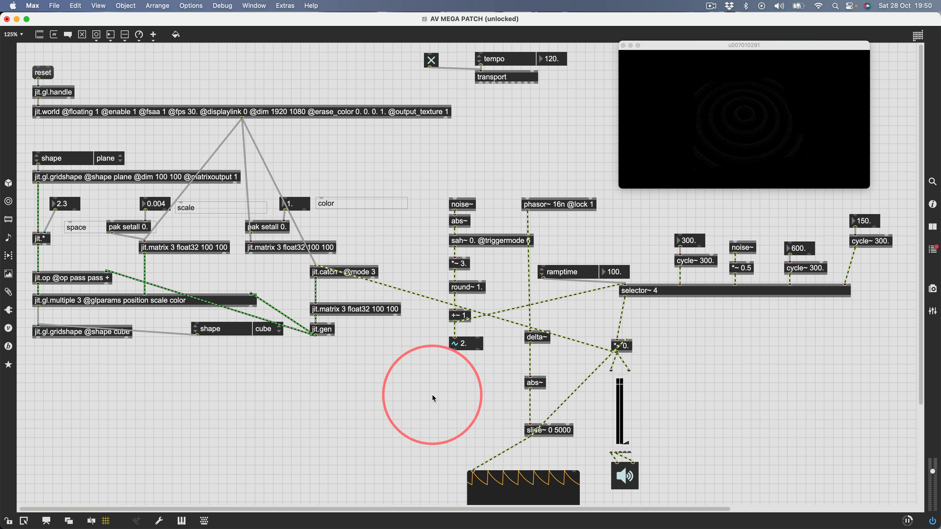
Create an mstosamps~ object to the left of slide~, check its help patch and place the object
{"action": "type", "text": "n*"}
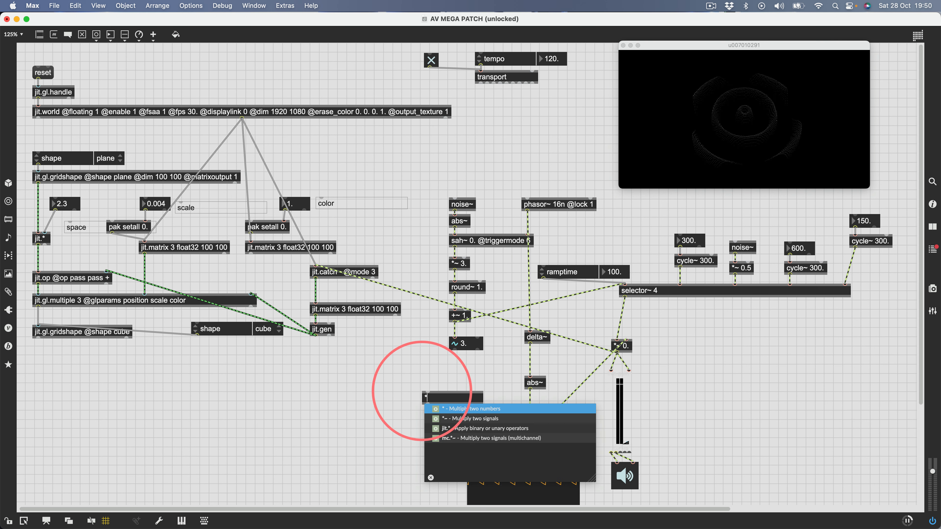
{"action": "type", "text": "~"}
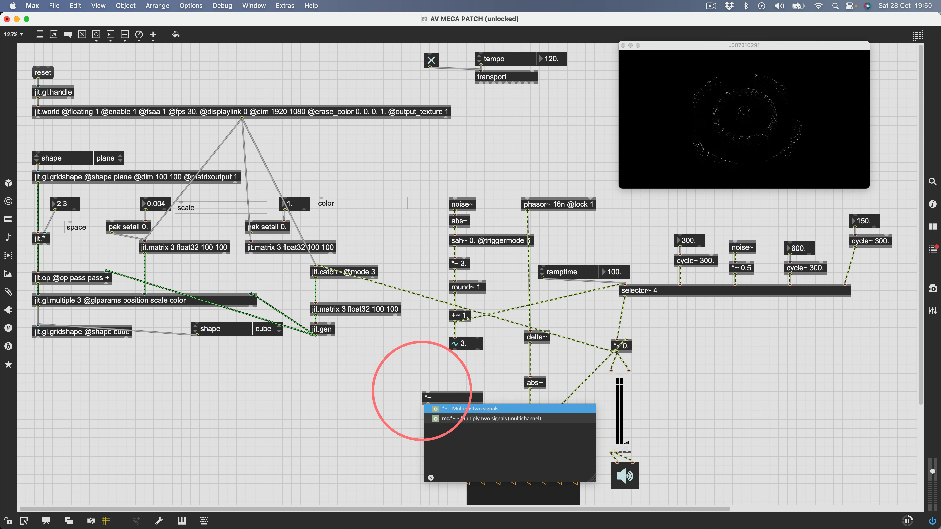
{"action": "key", "text": "BackSpace"}
{"action": "key", "text": "BackSpace"}
{"action": "type", "text": "mstosamps"}
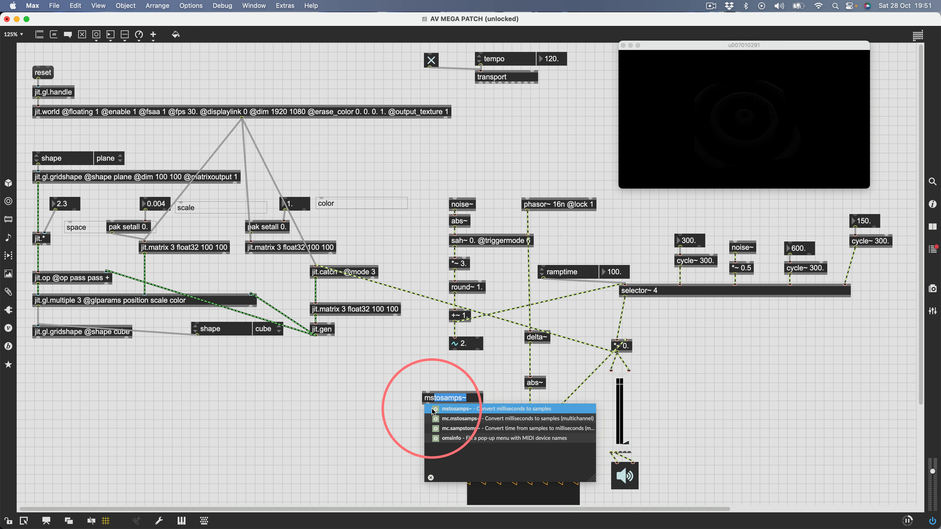
{"action": "key", "text": "Return"}
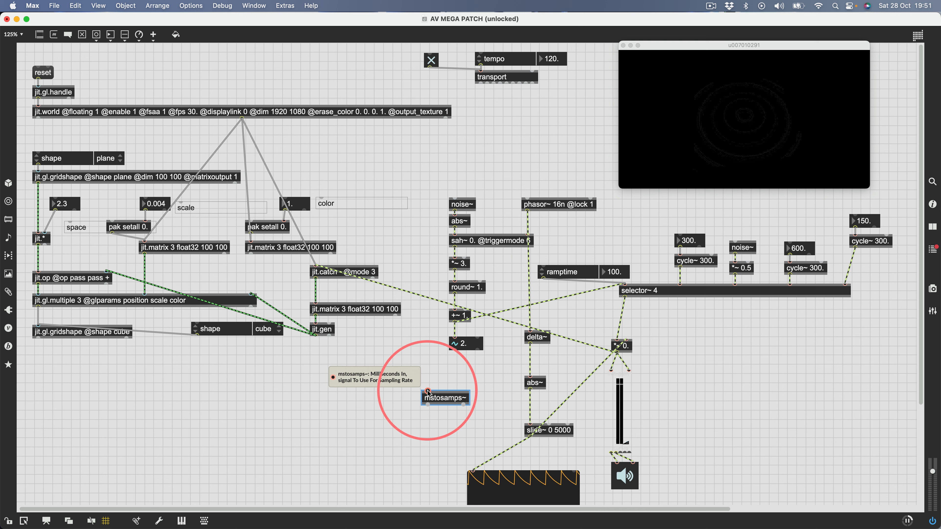
{"action": "left_click", "coordinate": [430, 398], "text": "alt"}
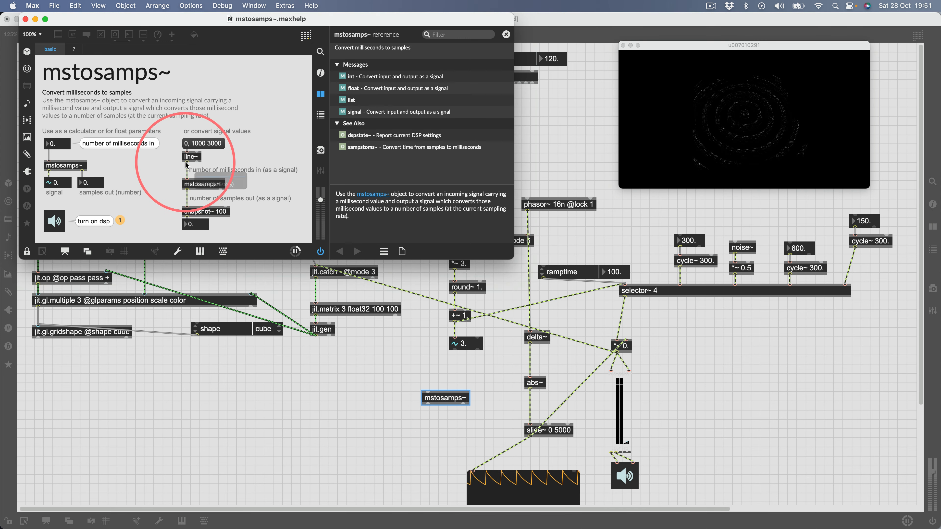
{"action": "left_click", "coordinate": [25, 19]}
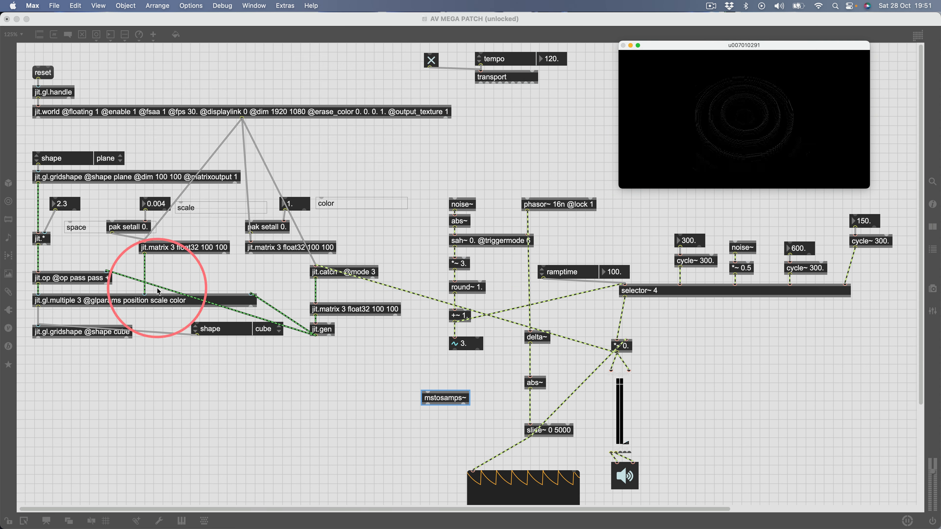
{"action": "left_click_drag", "start_coordinate": [437, 396], "coordinate": [433, 408]}
Add a *~ 5000. object above mstosamps~, feed it from the sah~ output and connect it into mstosamps~
{"action": "left_click", "coordinate": [421, 385]}
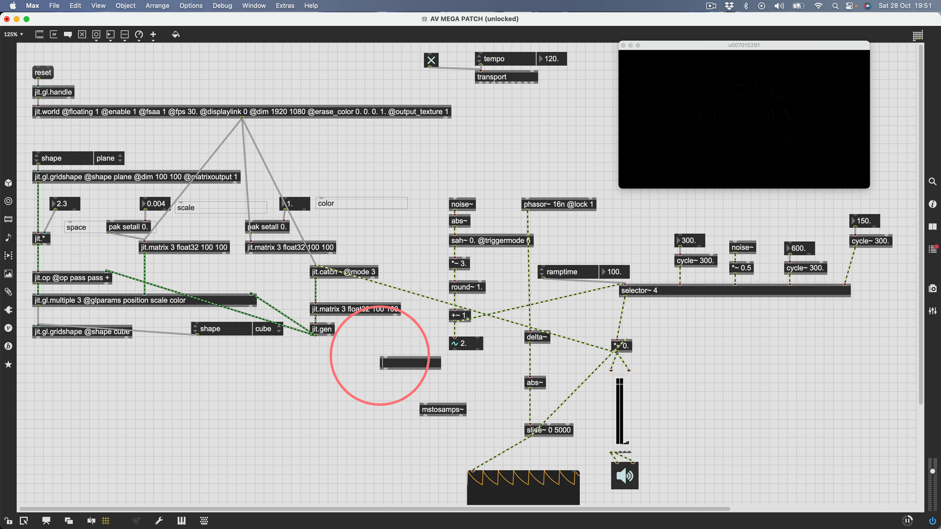
{"action": "type", "text": "*~ 5"}
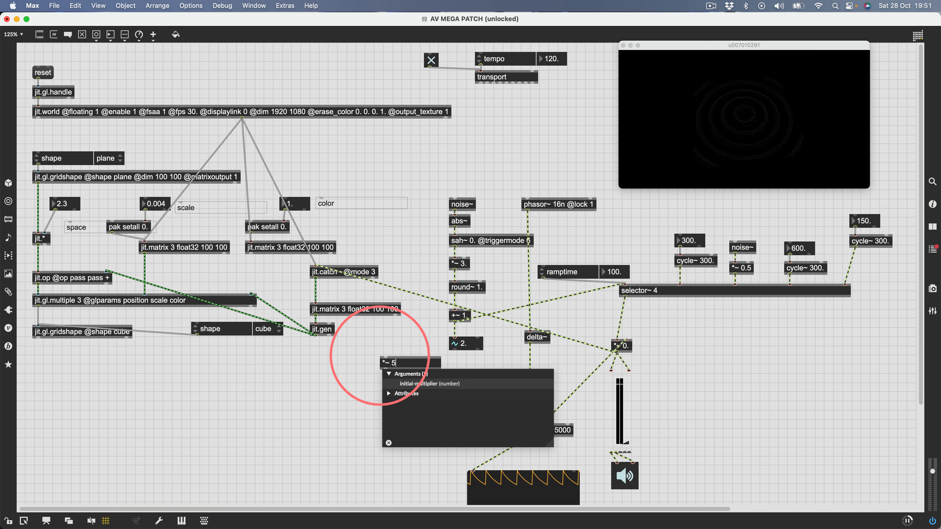
{"action": "type", "text": "000."}
{"action": "key", "text": "Return"}
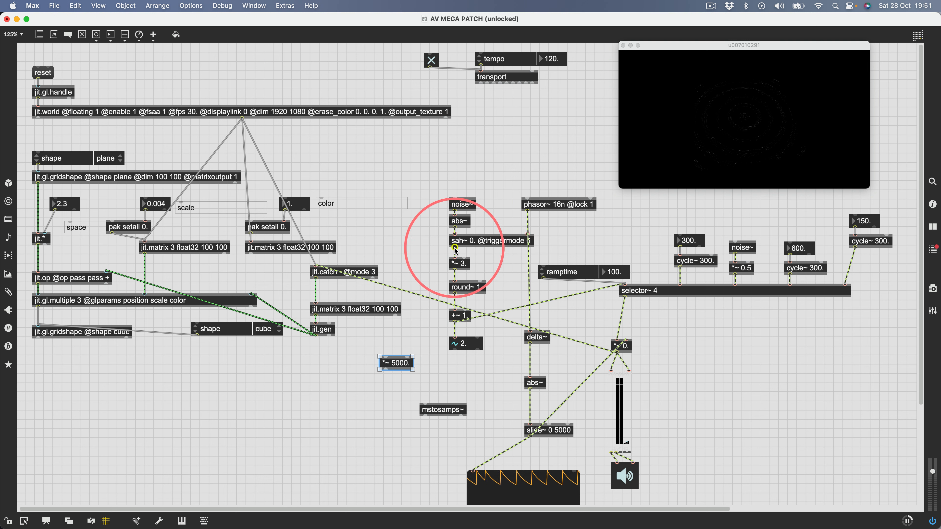
{"action": "left_click_drag", "start_coordinate": [454, 246], "coordinate": [428, 408]}
{"action": "left_click_drag", "start_coordinate": [432, 408], "coordinate": [437, 405]}
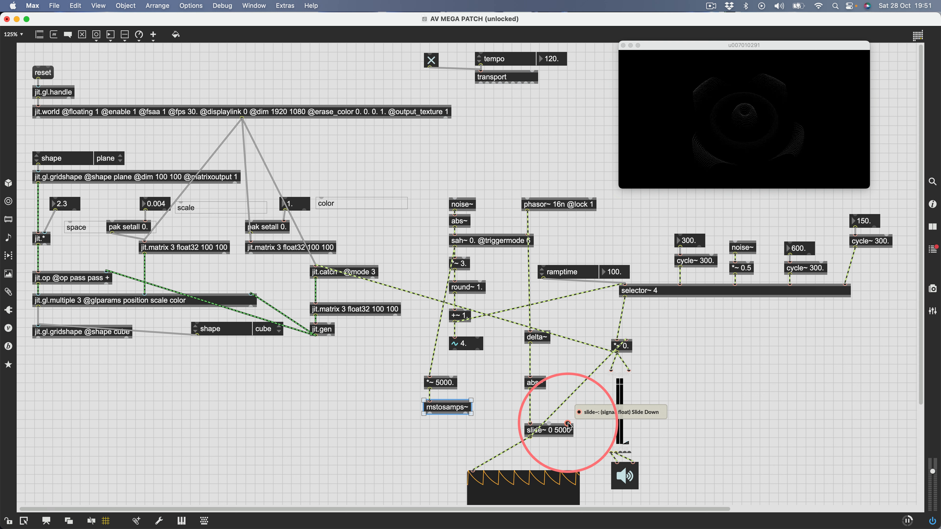
Connect the mstosamps~ output to the slide-down inlet of slide~ 0 5000 and raise the output gain
{"action": "left_click_drag", "start_coordinate": [444, 418], "coordinate": [565, 431]}
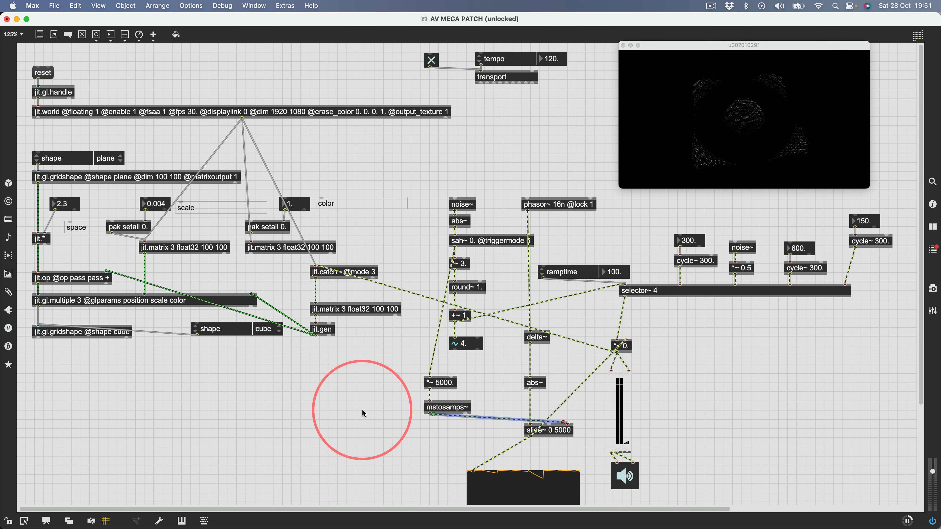
{"action": "key", "text": "super+e"}
{"action": "left_click_drag", "start_coordinate": [633, 445], "coordinate": [625, 395]}
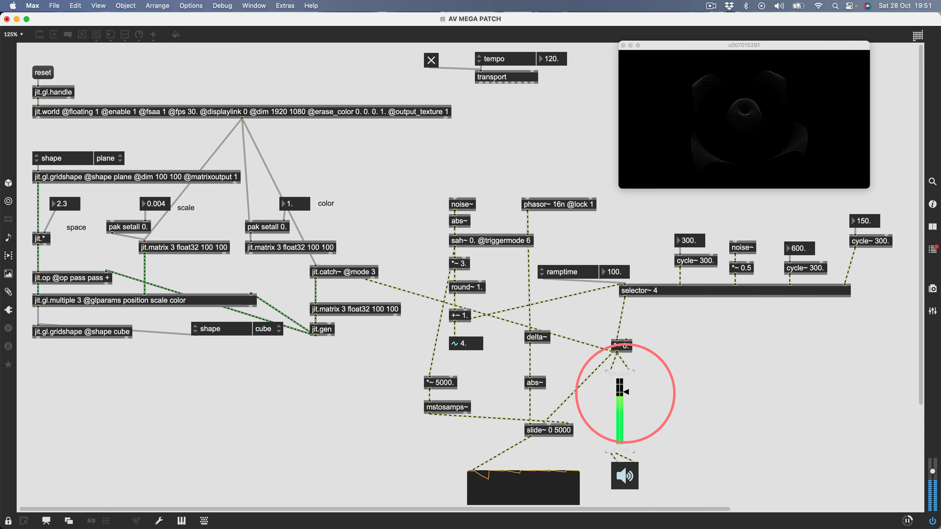
Change the multiplier above mstosamps~ to *~ 1000
{"action": "key", "text": "super+e"}
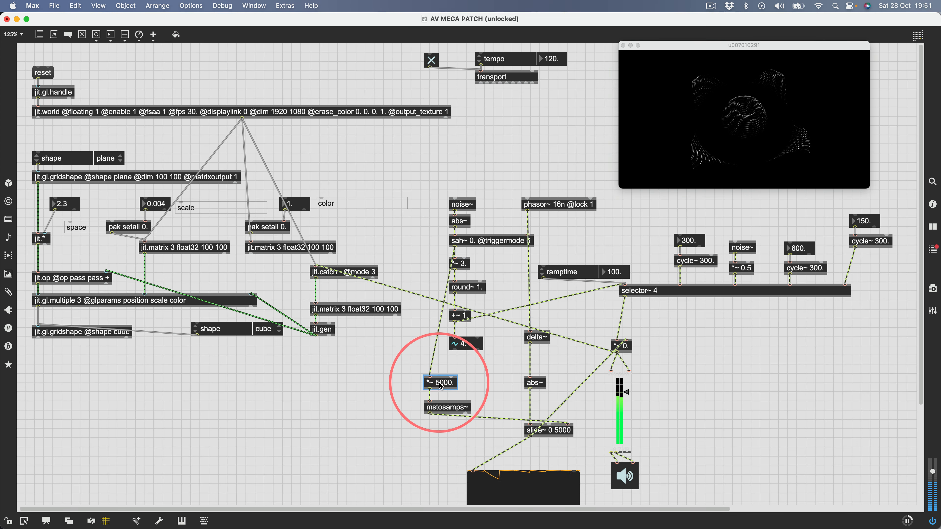
{"action": "key", "text": "BackSpace"}
{"action": "type", "text": "1"}
{"action": "key", "text": "Return"}
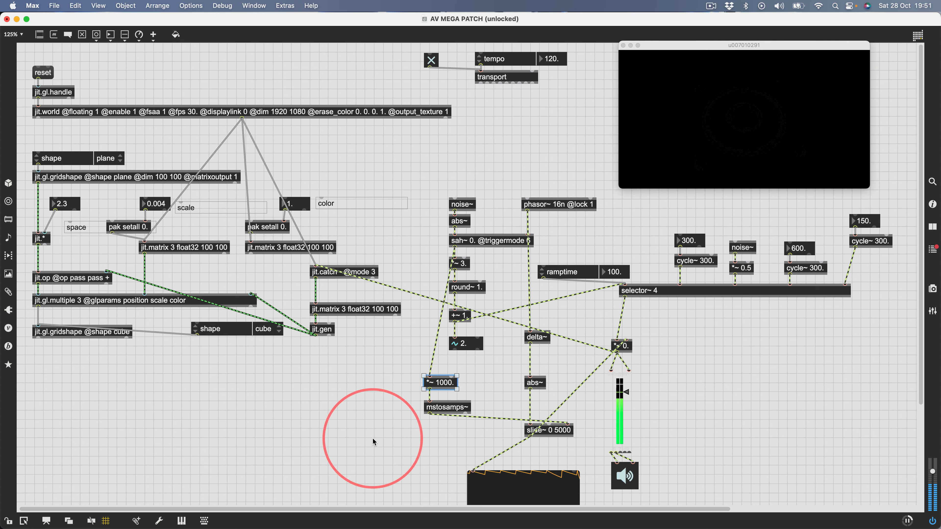
Set the selector~ ramptime attribute to 10
{"action": "key", "text": "super+e"}
{"action": "left_click_drag", "start_coordinate": [618, 273], "coordinate": [594, 365]}
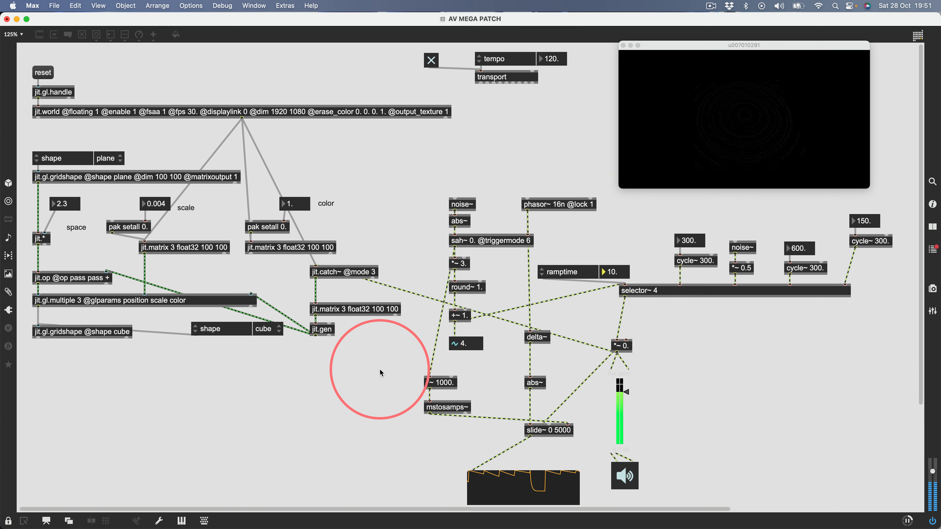
{"action": "key", "text": "super+e"}
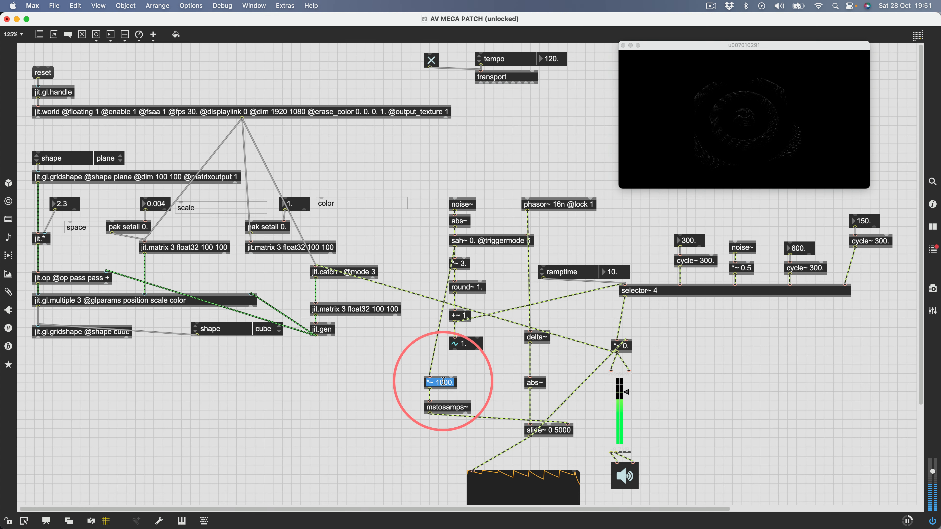
Change the multiplier feeding mstosamps~ to *~ 500. and move mstosamps~ up closer beneath it
{"action": "left_click", "coordinate": [443, 381]}
{"action": "key", "text": "BackSpace"}
{"action": "type", "text": "5"}
{"action": "left_click", "coordinate": [355, 372]}
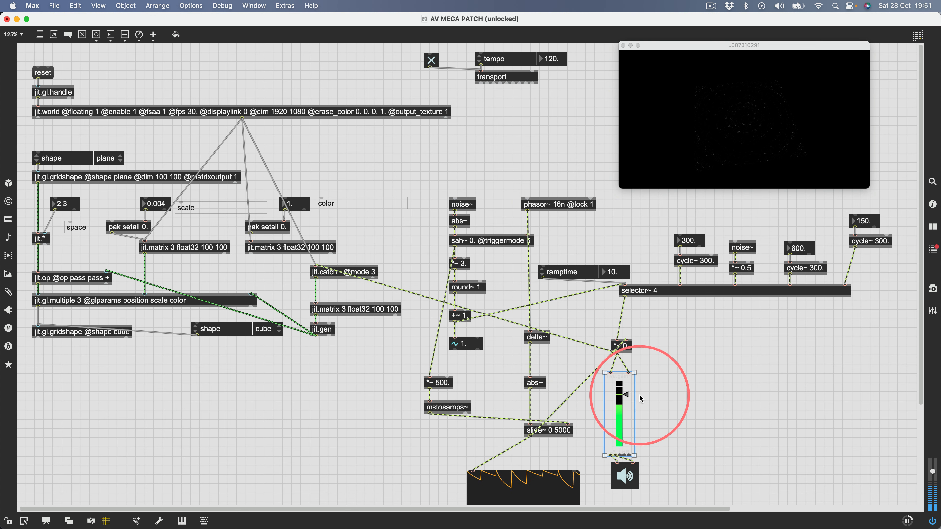
{"action": "key", "text": "super+e"}
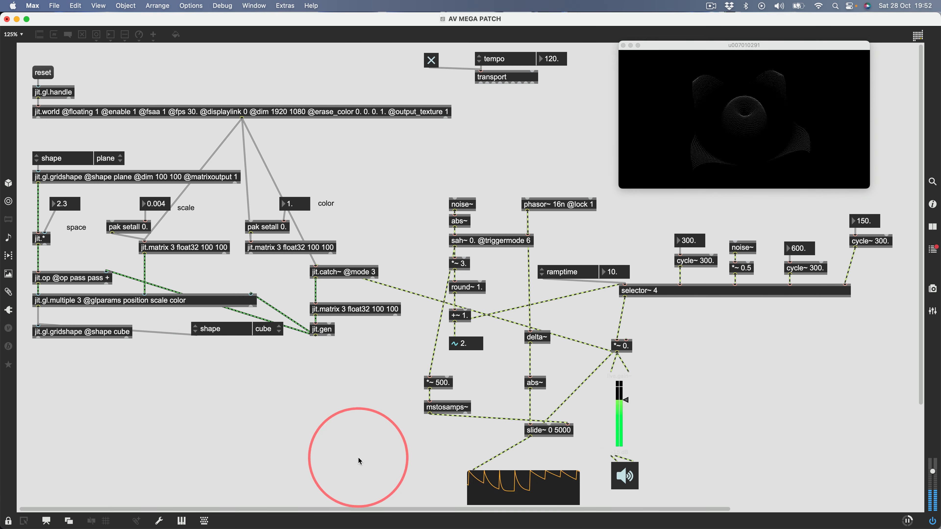
{"action": "key", "text": "super+e"}
{"action": "left_click_drag", "start_coordinate": [440, 409], "coordinate": [439, 404]}
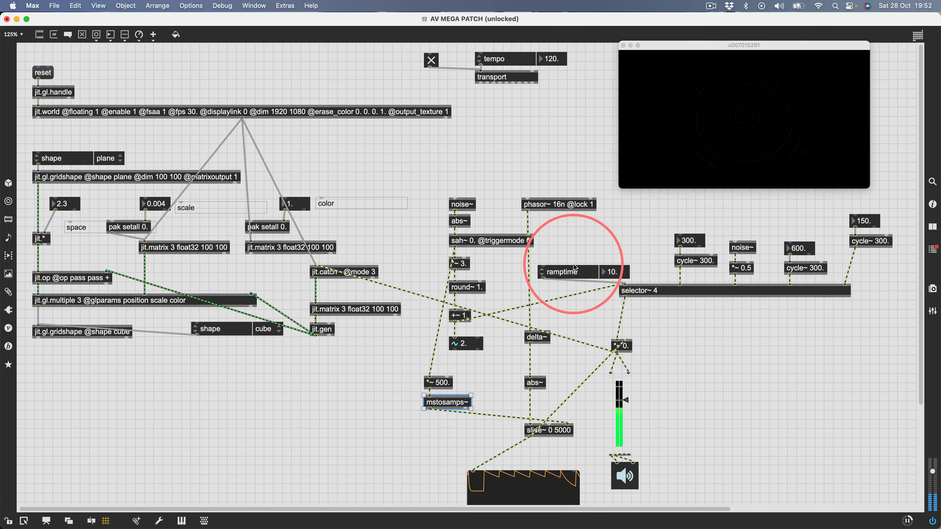
Move the ramptime attribute box into the free area below selector~ 4 and create a snapshot~ 1 object above it
{"action": "left_click_drag", "start_coordinate": [584, 276], "coordinate": [751, 425]}
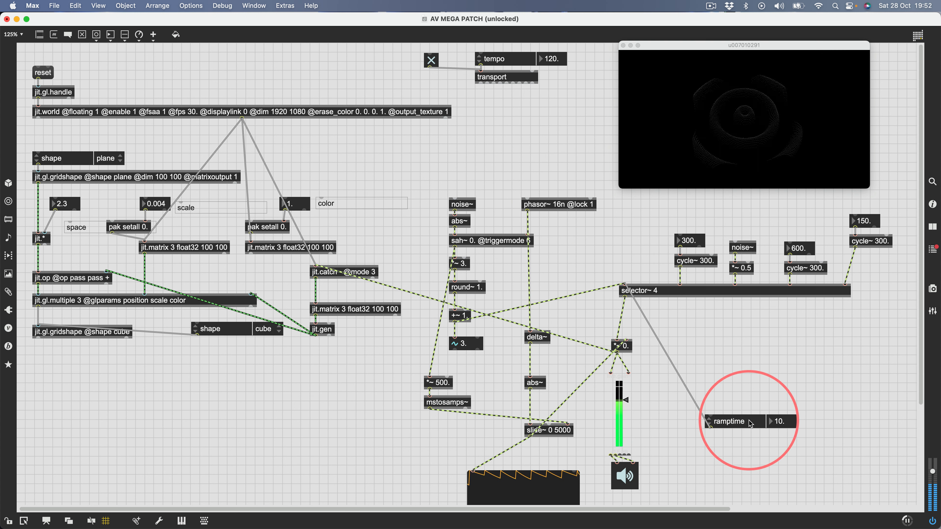
{"action": "double_click", "coordinate": [702, 351]}
{"action": "type", "text": "snapshot~ 1"}
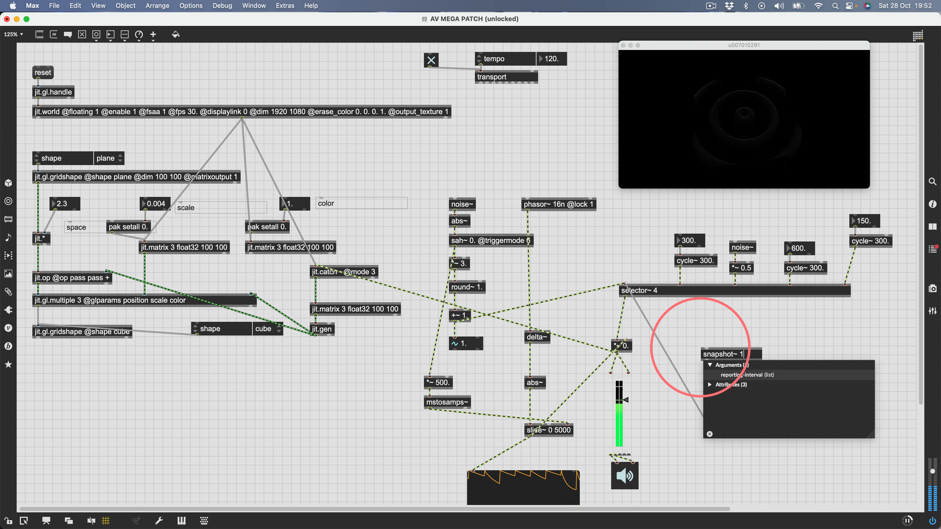
{"action": "key", "text": "Return"}
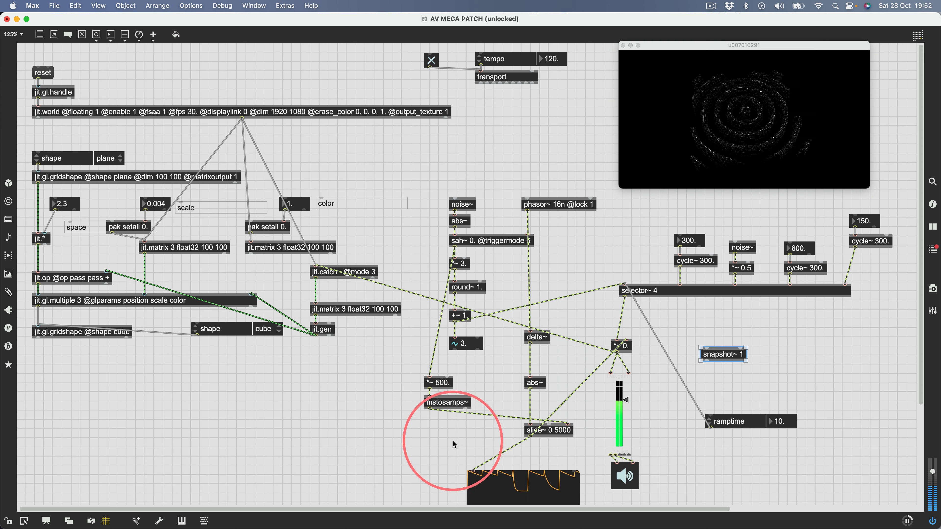
Feed the *~ 500. output into snapshot~ 1 and connect snapshot~ 1 to the ramptime attribute box
{"action": "left_click_drag", "start_coordinate": [429, 408], "coordinate": [707, 368]}
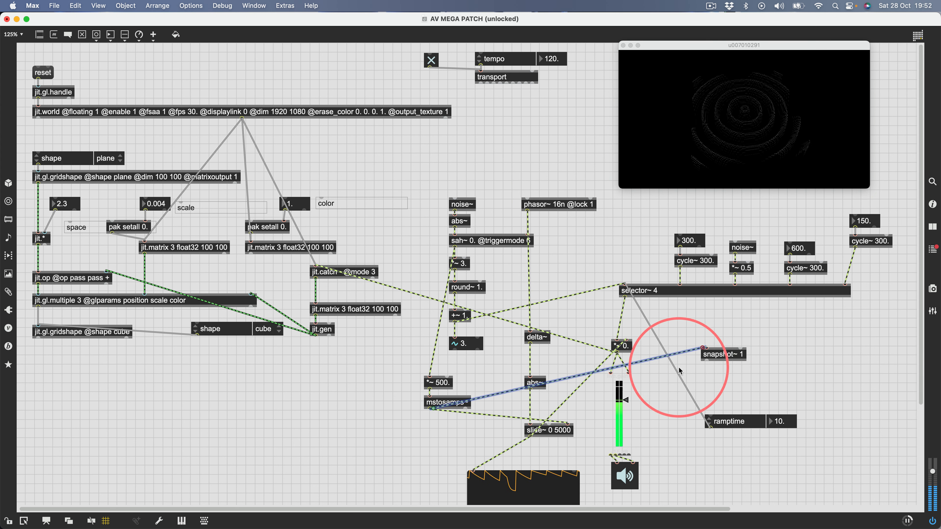
{"action": "left_click_drag", "start_coordinate": [430, 408], "coordinate": [430, 388]}
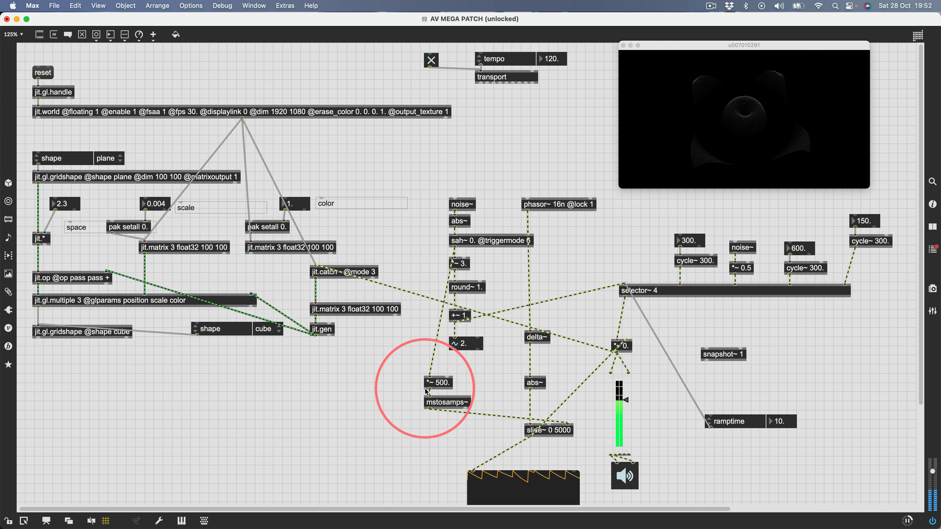
{"action": "left_click_drag", "start_coordinate": [706, 361], "coordinate": [709, 417]}
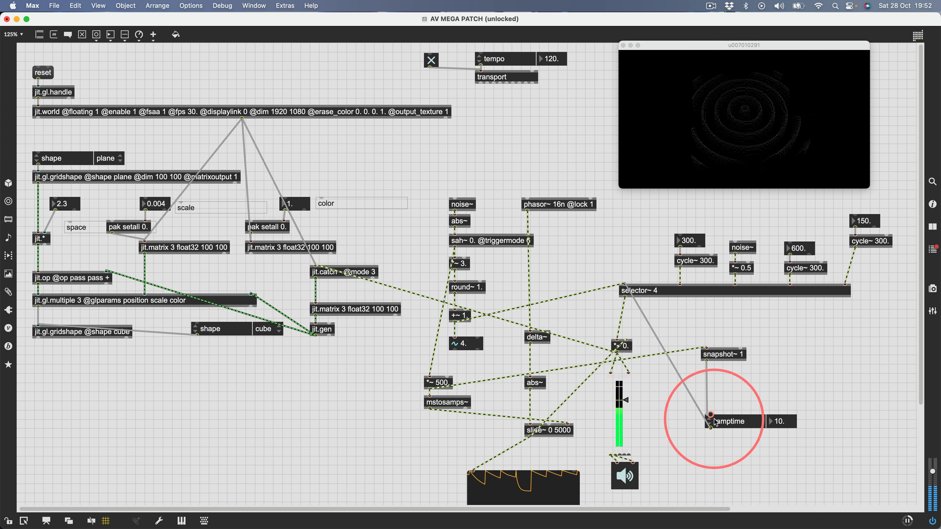
Bring snapshot~ 1 close to the ramptime attribute box and move both back above the selector~ 4 object
{"action": "left_click_drag", "start_coordinate": [718, 354], "coordinate": [721, 391]}
{"action": "left_click_drag", "start_coordinate": [736, 450], "coordinate": [582, 231]}
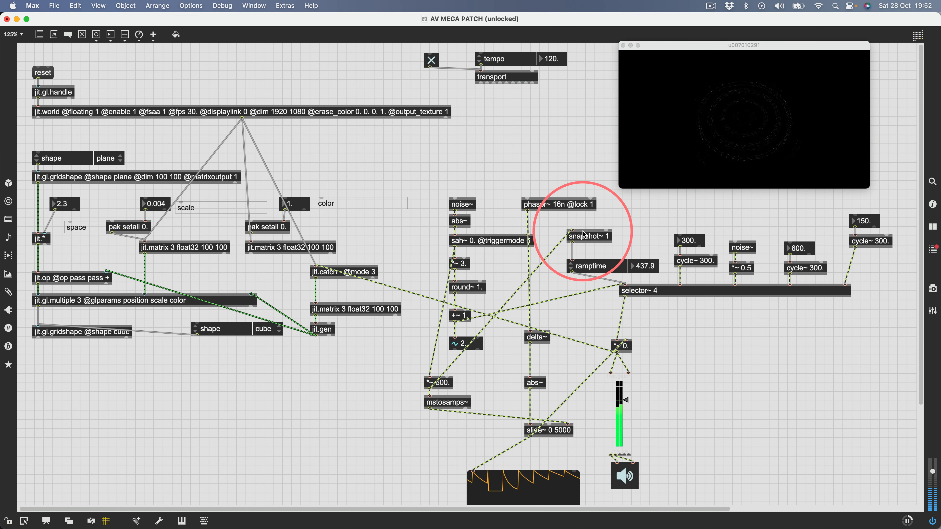
Lock the patch, take the output gain fully down and raise it again to audition the sound
{"action": "key", "text": "super+e"}
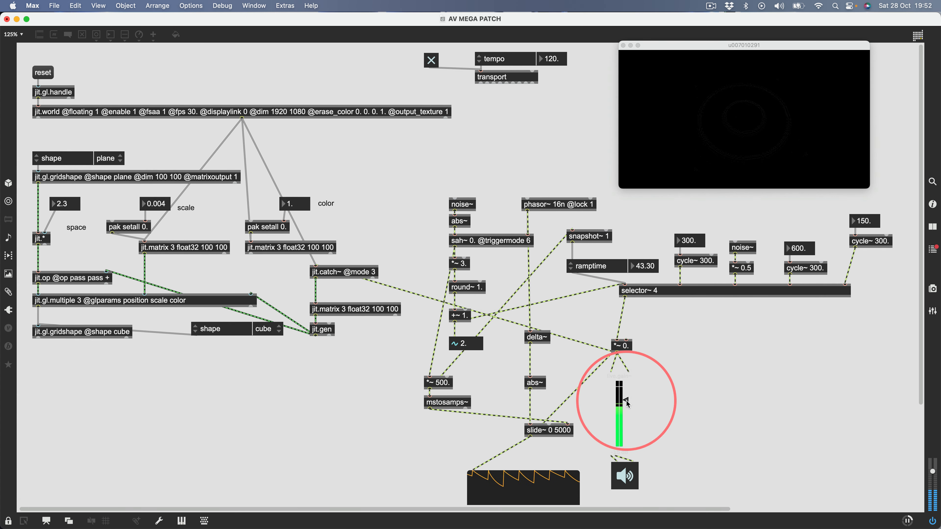
{"action": "left_click_drag", "start_coordinate": [627, 402], "coordinate": [626, 482]}
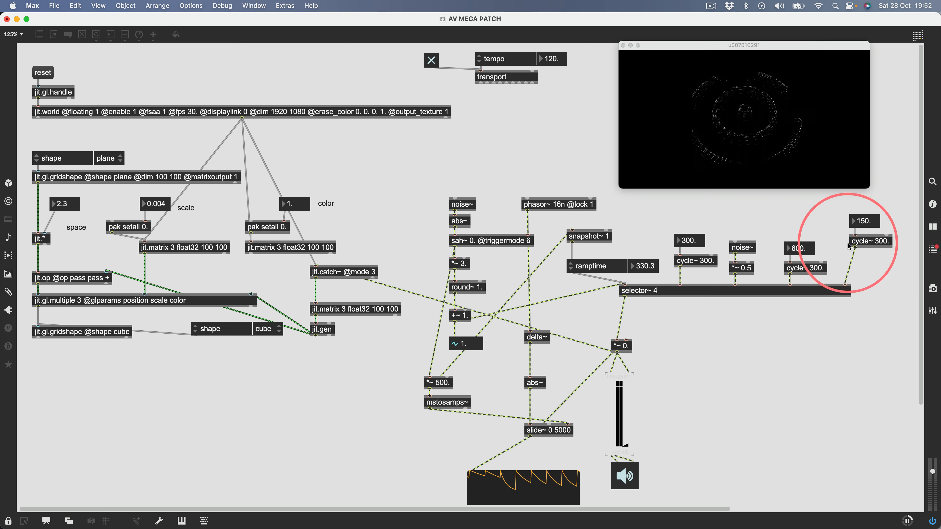
{"action": "mouse_move", "coordinate": [623, 395]}
{"action": "left_mouse_down"}
{"action": "mouse_move", "coordinate": [613, 403]}
{"action": "mouse_move", "coordinate": [608, 394]}
{"action": "mouse_move", "coordinate": [622, 402]}
{"action": "left_mouse_up"}
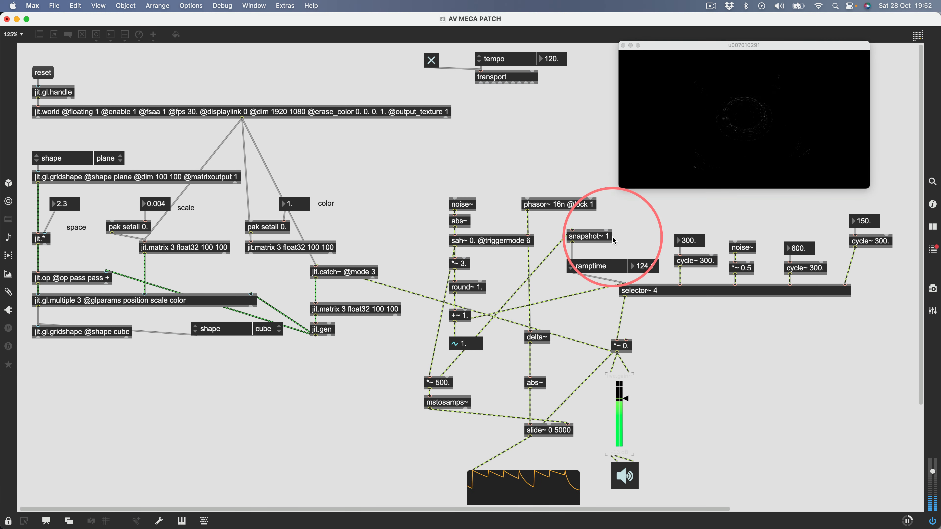
Enlarge the render window toward the lower left and set the scale value to 0.019
{"action": "left_click_drag", "start_coordinate": [623, 187], "coordinate": [386, 325]}
{"action": "left_click_drag", "start_coordinate": [599, 206], "coordinate": [606, 155]}
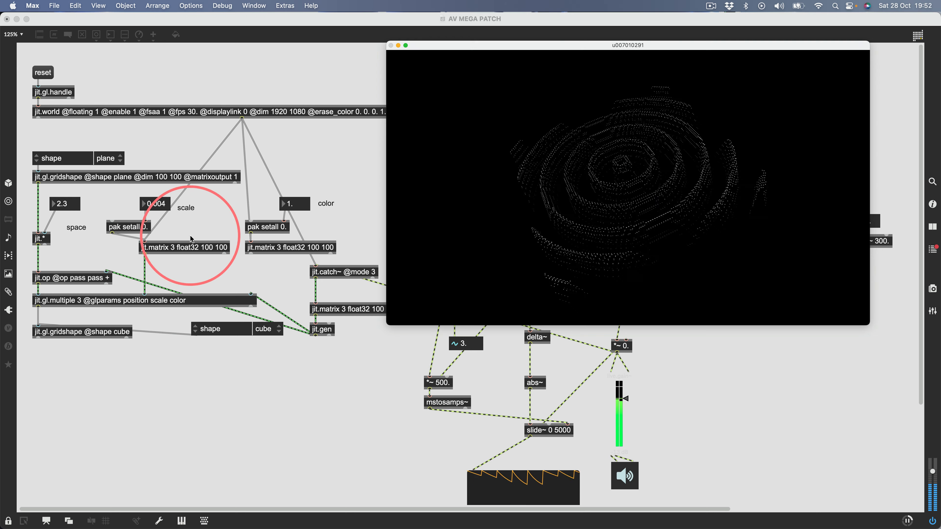
{"action": "left_click", "coordinate": [166, 203]}
{"action": "left_click_drag", "start_coordinate": [165, 203], "coordinate": [163, 197]}
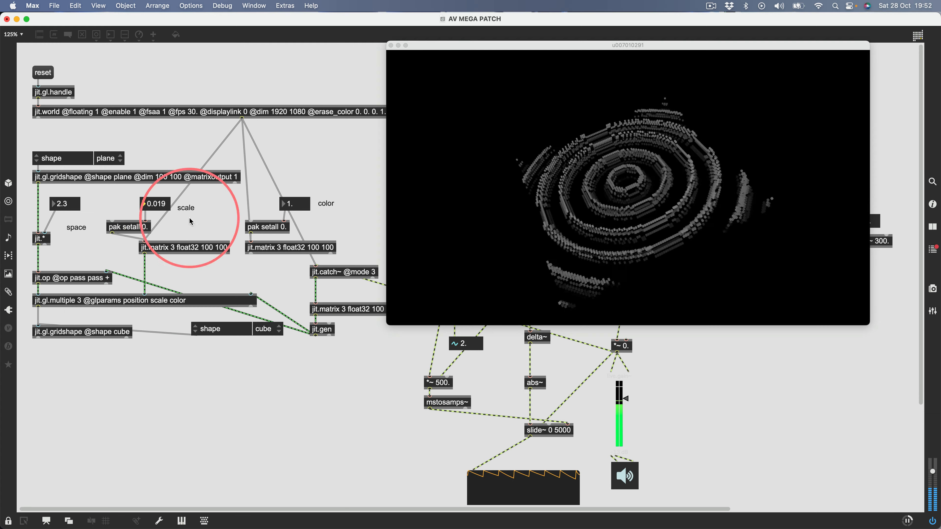
Shrink the render window so it uncovers the jit.world patching area, and lower the output gain to a quiet level
{"action": "left_click_drag", "start_coordinate": [387, 326], "coordinate": [478, 265]}
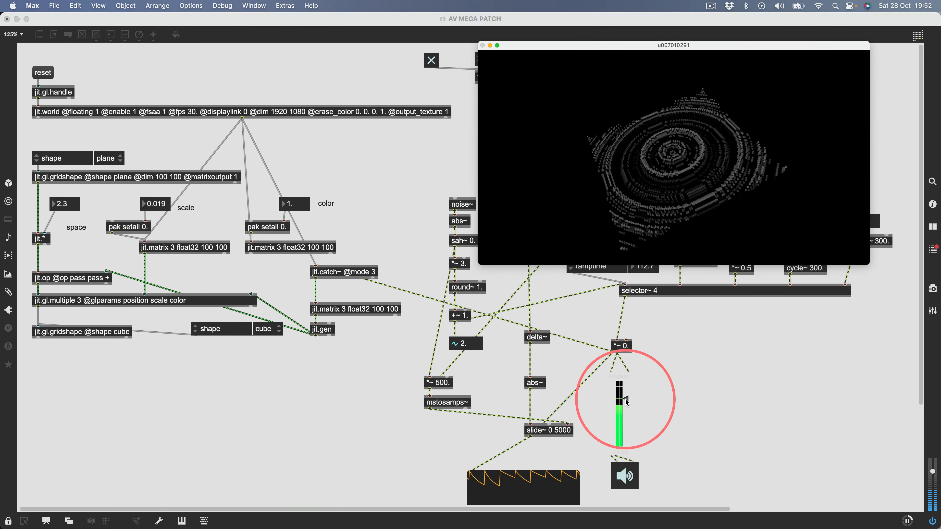
{"action": "left_click_drag", "start_coordinate": [625, 399], "coordinate": [620, 431]}
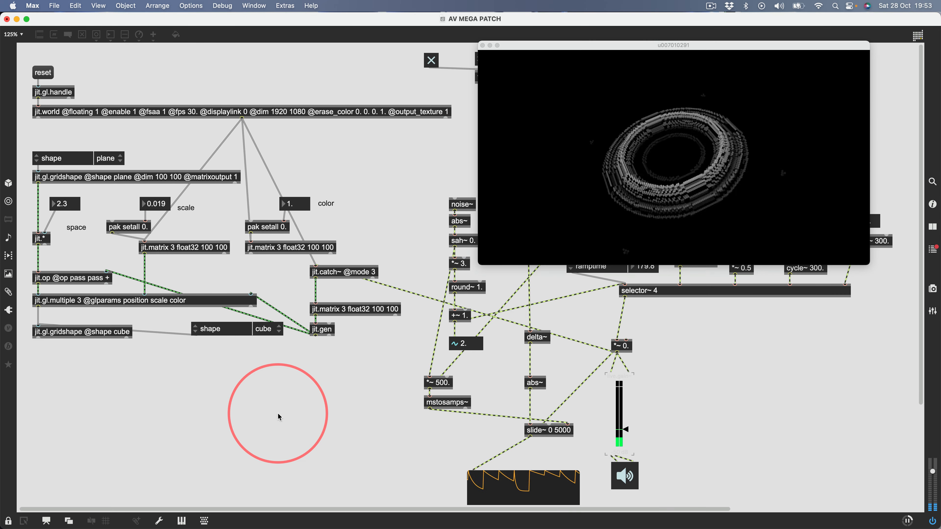
Unlock the patch and delete the color number box with its label, pak setall 0. and jit.matrix 3 float32 100 100 objects
{"action": "key", "text": "super+e"}
{"action": "left_click_drag", "start_coordinate": [367, 249], "coordinate": [278, 190]}
{"action": "key", "text": "BackSpace"}
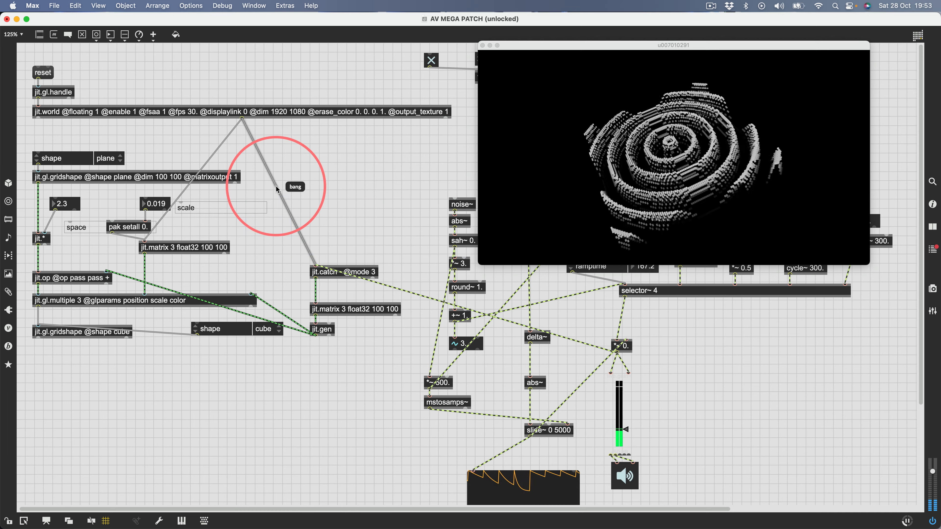
Name the jit.world context theworld and move its render window clear of the Jitter objects
{"action": "double_click", "coordinate": [61, 111]}
{"action": "left_click", "coordinate": [61, 111]}
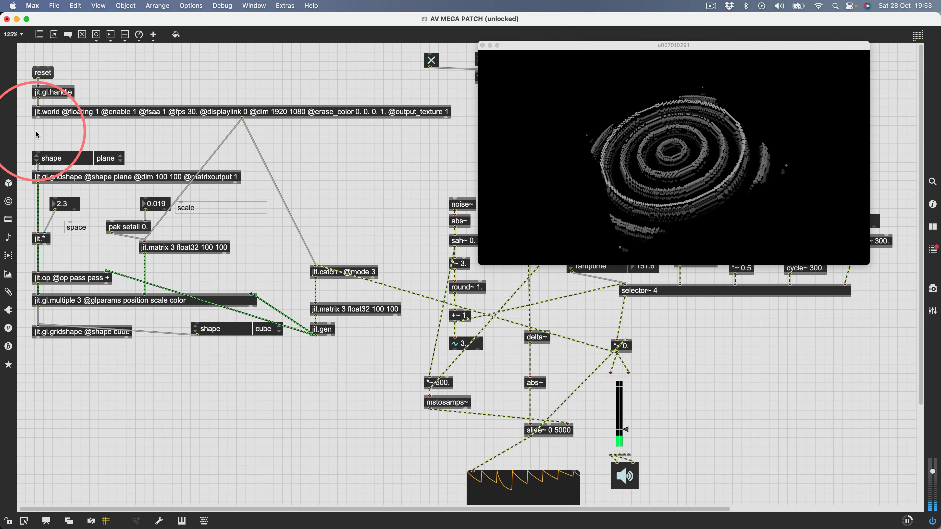
{"action": "type", "text": "thewo"}
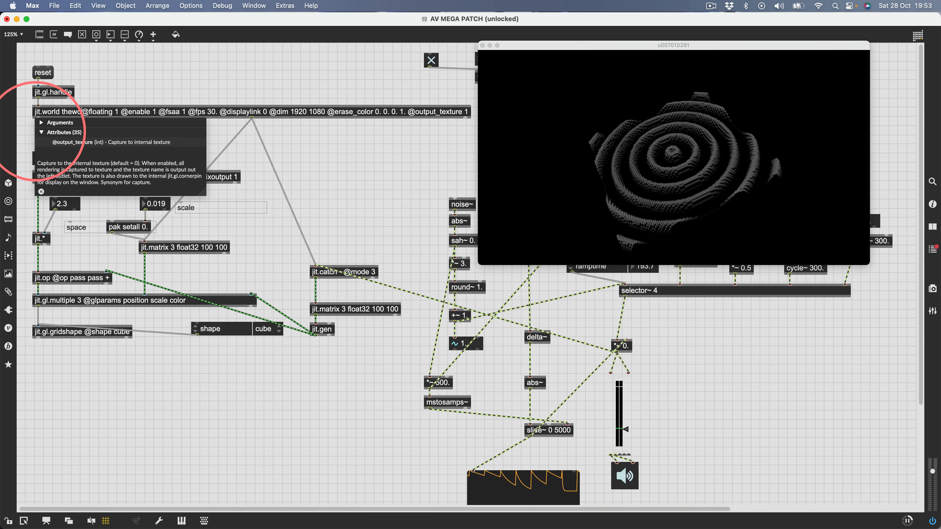
{"action": "type", "text": "rld"}
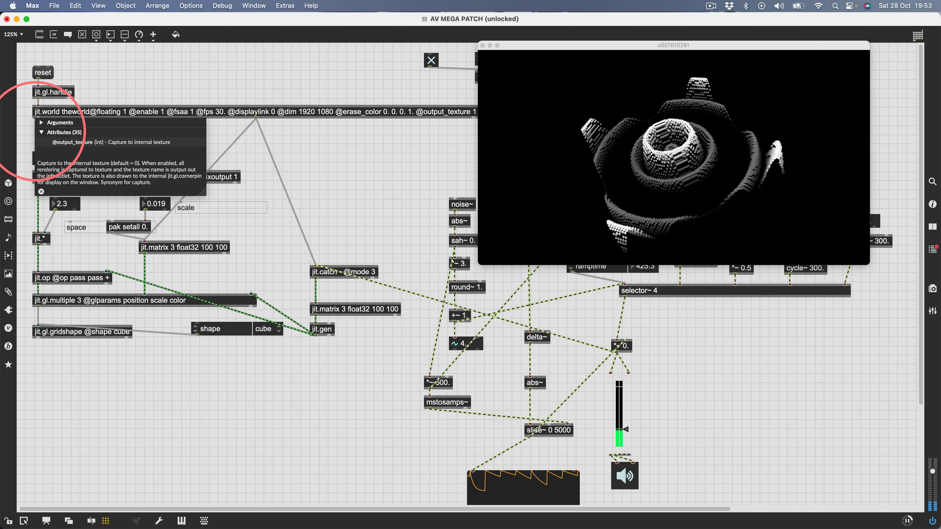
{"action": "key", "text": "Return"}
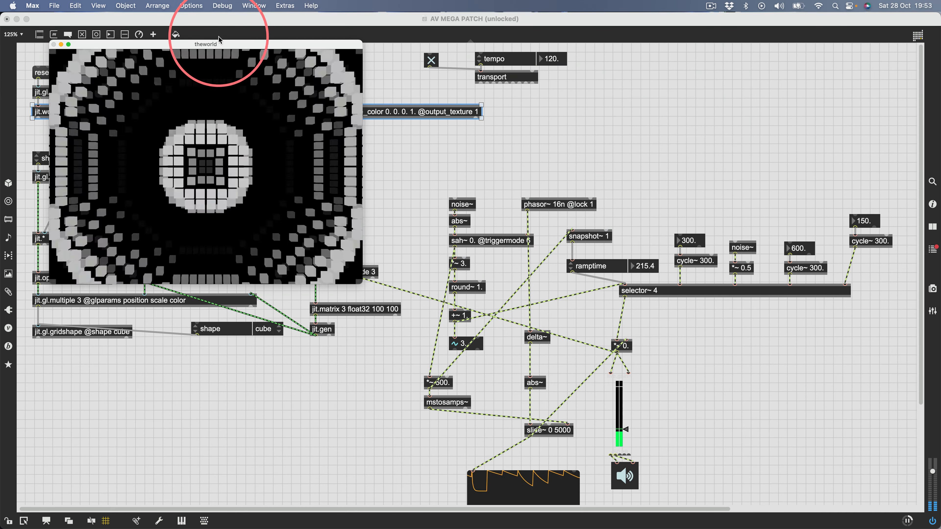
{"action": "left_click_drag", "start_coordinate": [219, 40], "coordinate": [784, 36]}
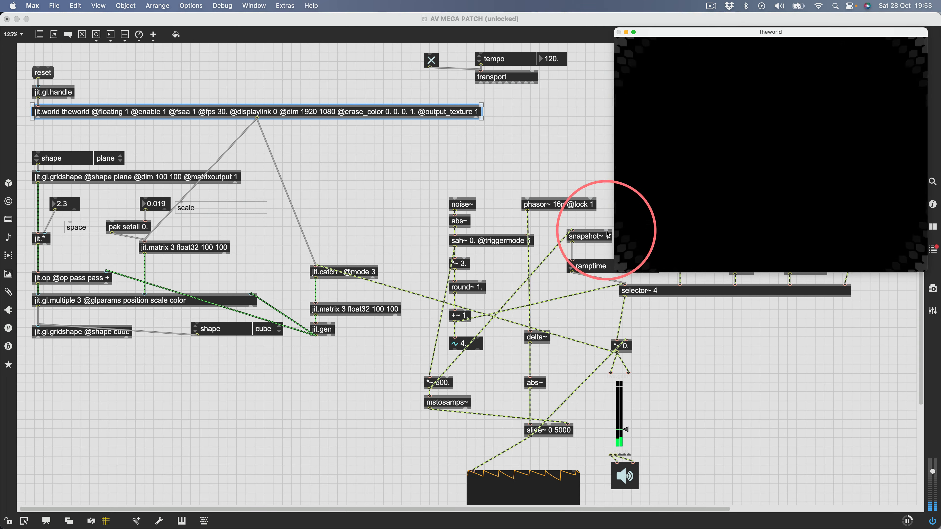
Lock the patch and take the output gain fully down
{"action": "left_click", "coordinate": [531, 171]}
{"action": "key", "text": "super+e"}
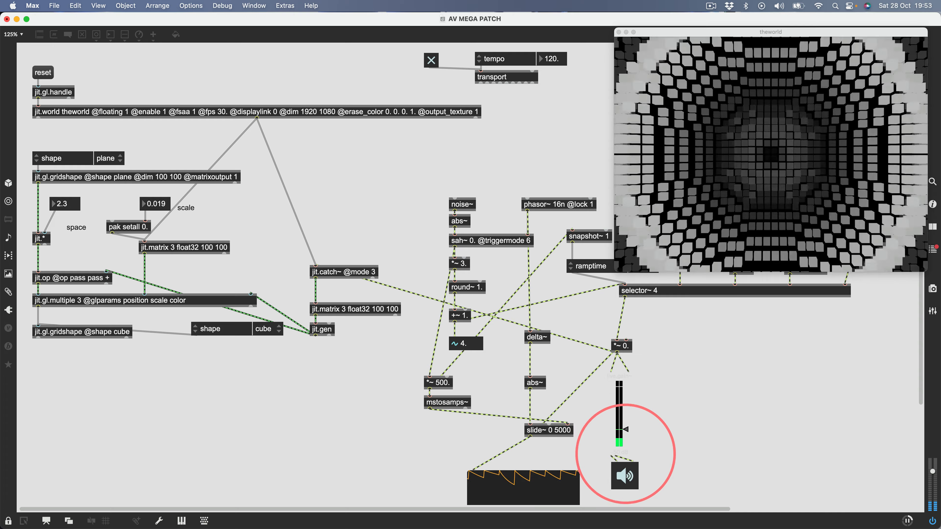
{"action": "left_click_drag", "start_coordinate": [626, 429], "coordinate": [629, 463]}
Reroute the patch cord feeding jit.catch~ so it starts from the gain slider's output instead of *~ 0., and relock the patch
{"action": "key", "text": "super+e"}
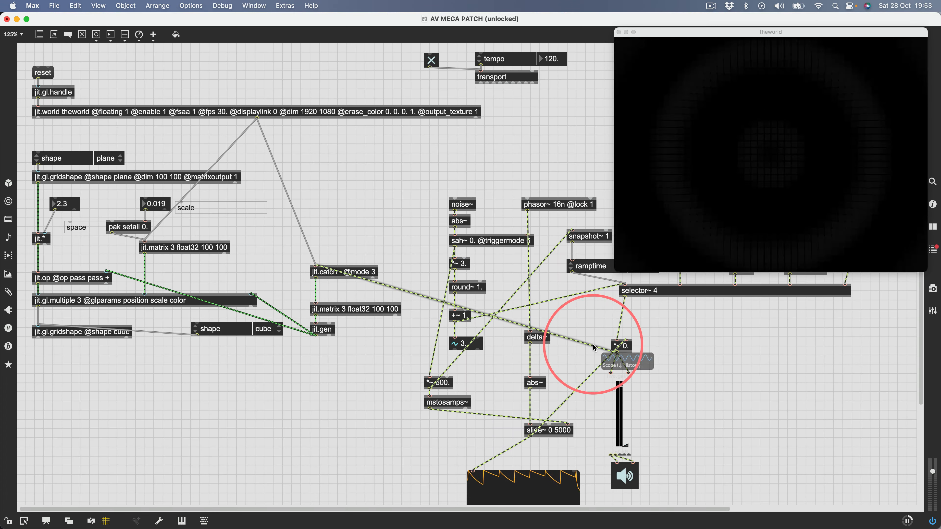
{"action": "left_click", "coordinate": [595, 346]}
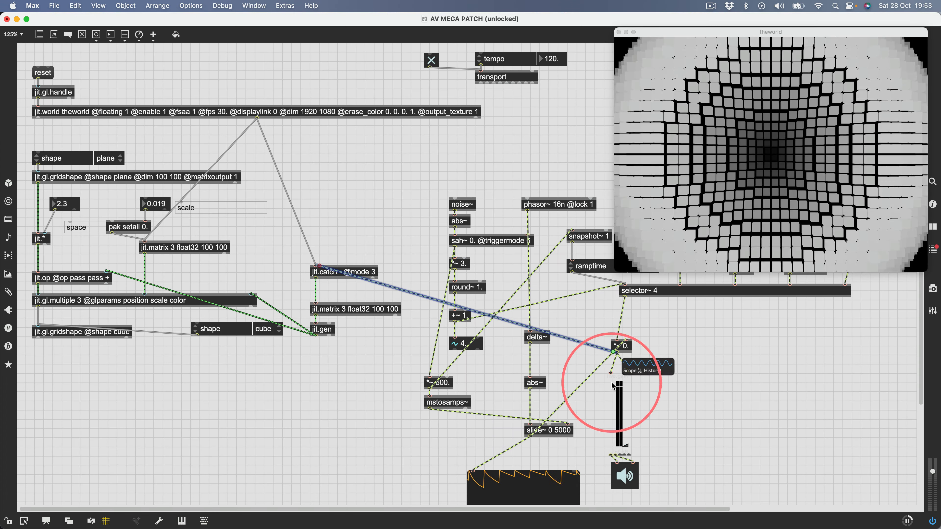
{"action": "left_click_drag", "start_coordinate": [613, 351], "coordinate": [617, 472]}
{"action": "left_click", "coordinate": [574, 358]}
{"action": "key", "text": "super+e"}
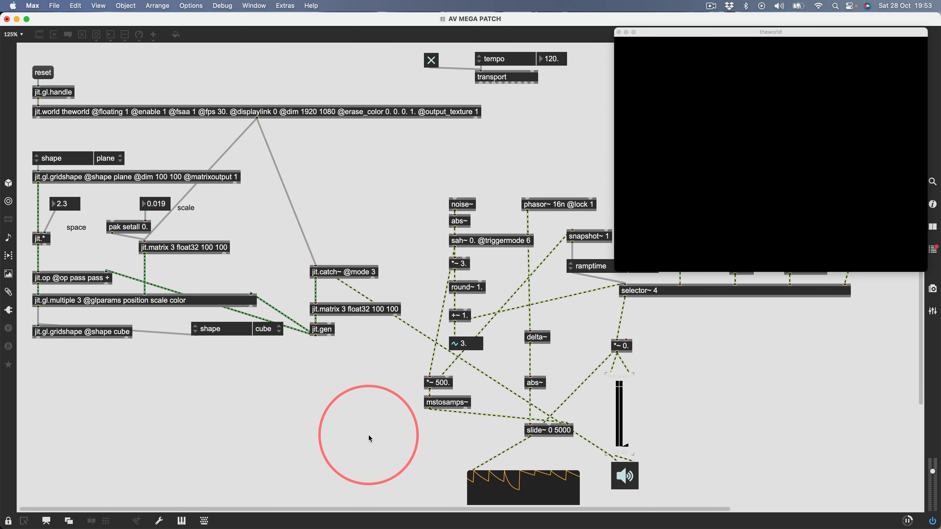
{"action": "key", "text": "super+e"}
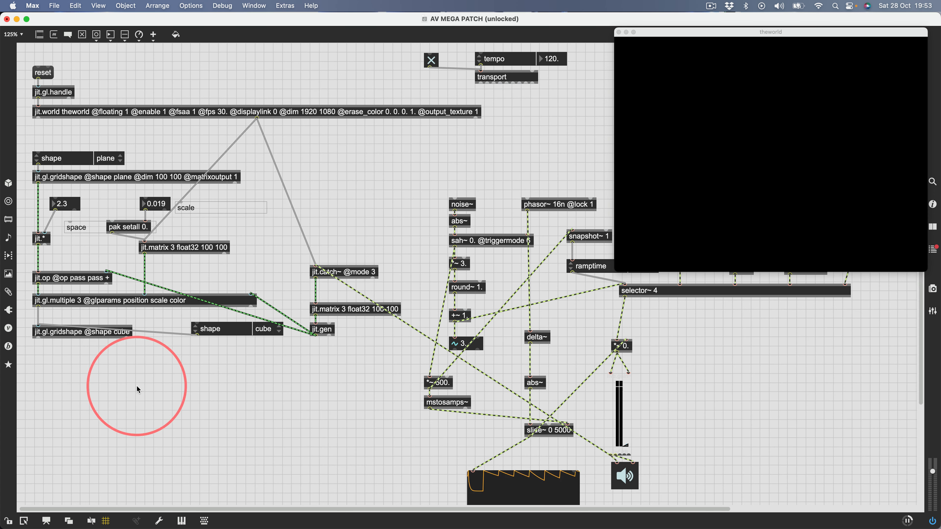
{"action": "type", "text": "njit.gl.node"}
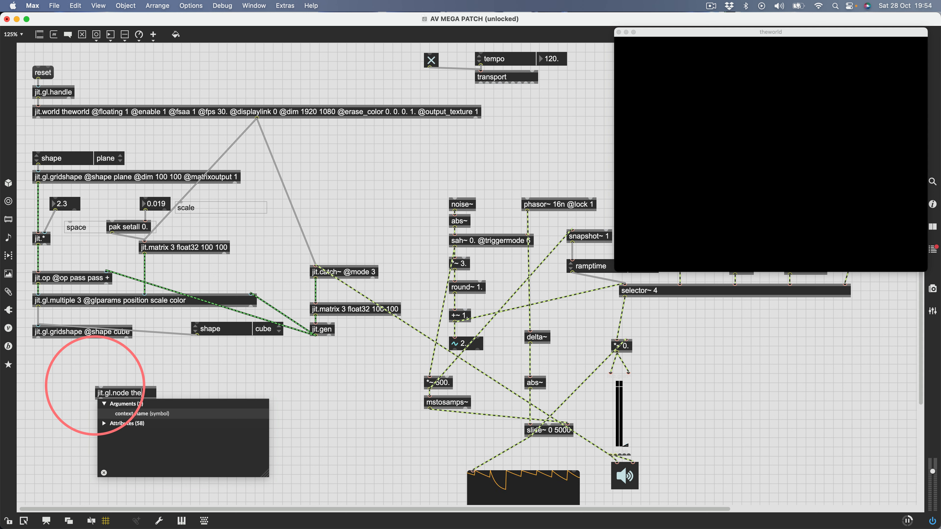
{"action": "type", "text": "theworld @name thenode"}
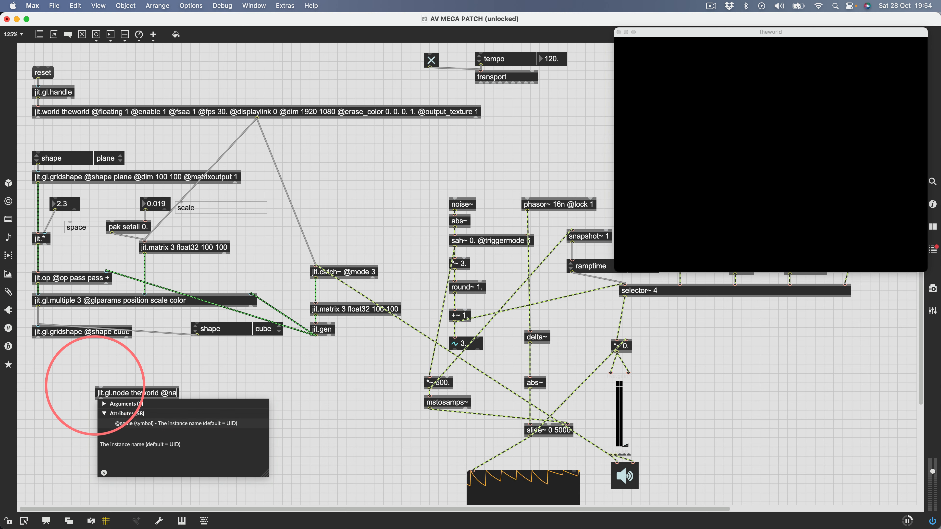